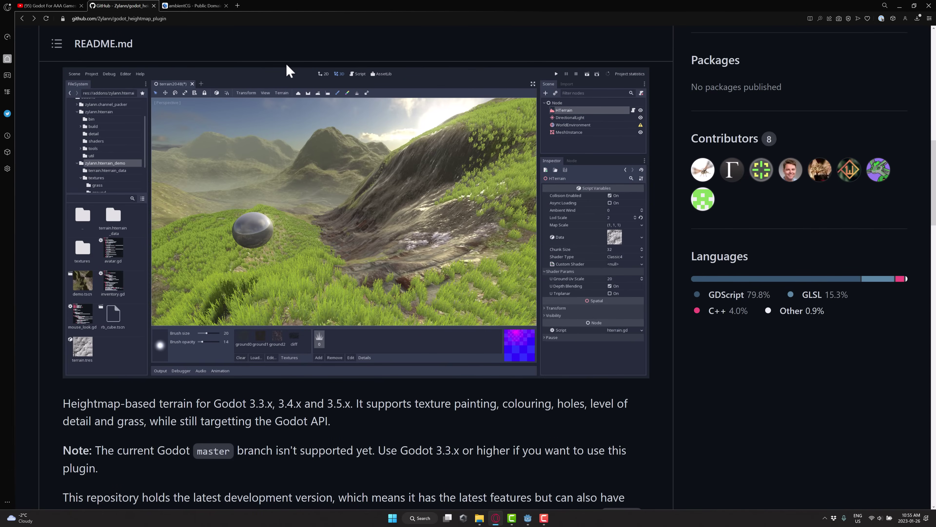
Step: Copy the HTTPS clone URL of the godot_heightmap_plugin repository
{"action": "scroll", "coordinate": [286, 64], "scroll_direction": "up", "scroll_amount": 15}
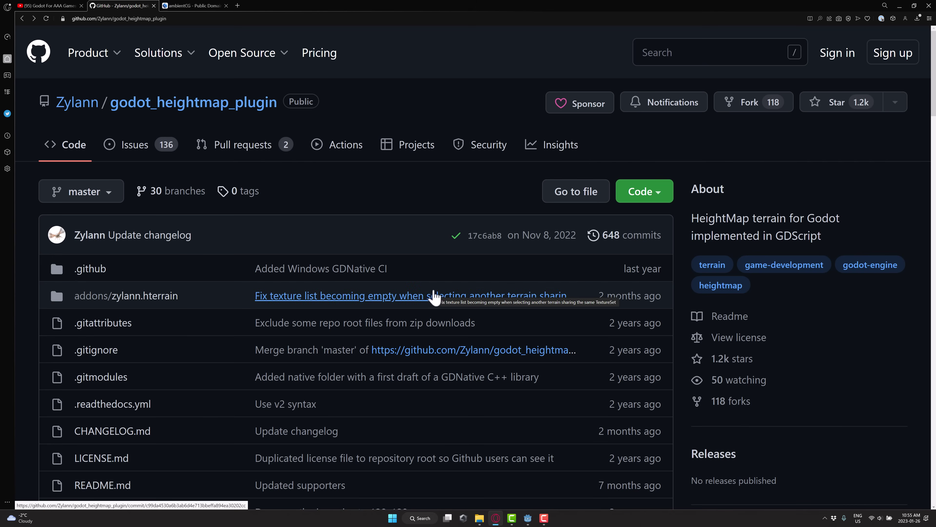
{"action": "left_click", "coordinate": [653, 192]}
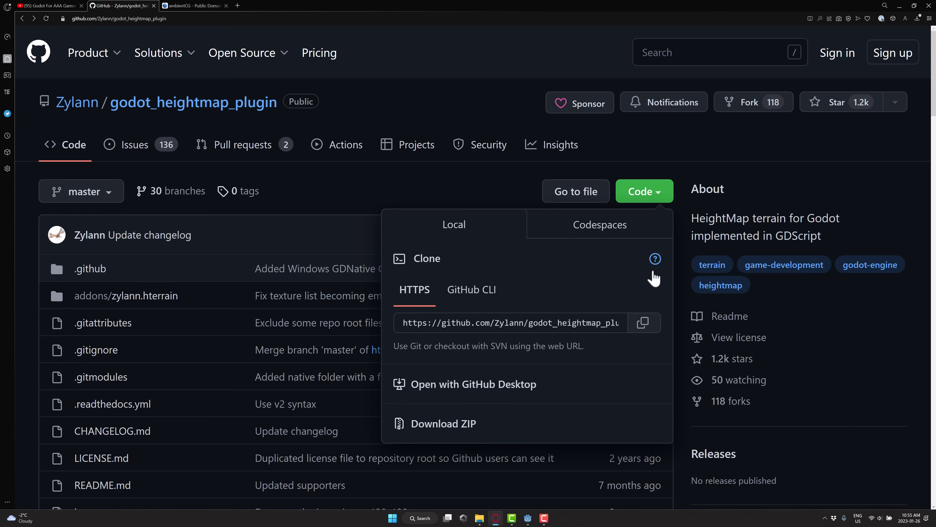
{"action": "left_click", "coordinate": [644, 324]}
{"action": "left_click", "coordinate": [430, 194]}
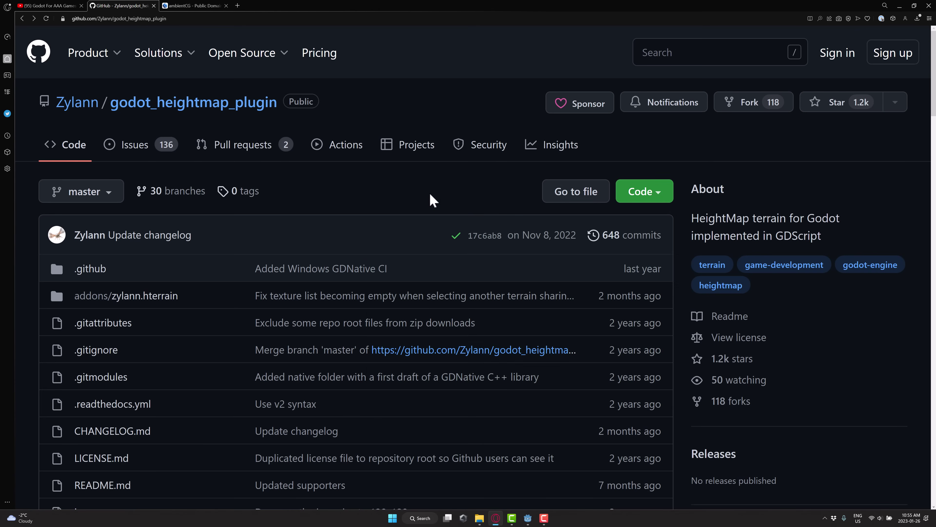
Step: Open a Command Prompt, change to the \temp directory and git clone the godot_heightmap_plugin repository from the copied URL
{"action": "key", "text": "super"}
{"action": "type", "text": "cmd"}
{"action": "key", "text": "Return"}
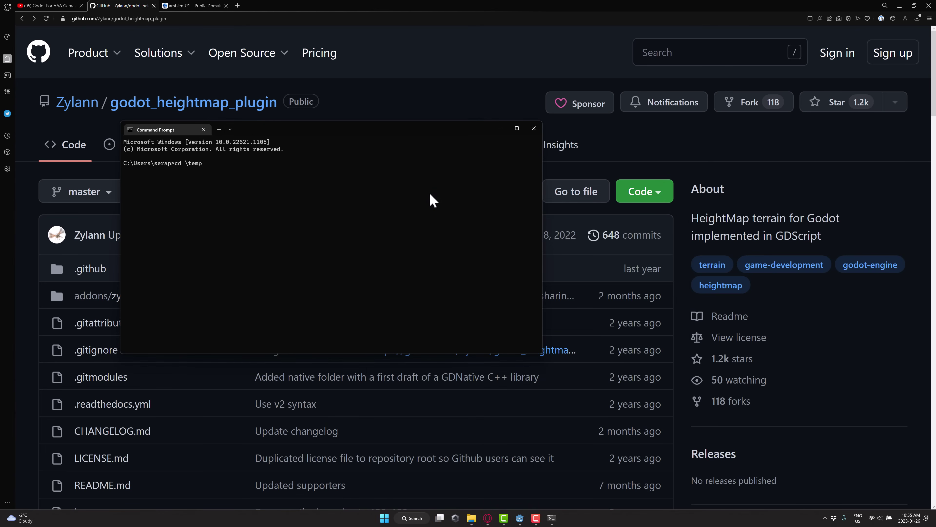
{"action": "type", "text": "cd \temp"}
{"action": "key", "text": "Return"}
{"action": "type", "text": "git clone"}
{"action": "key", "text": "ctrl+v"}
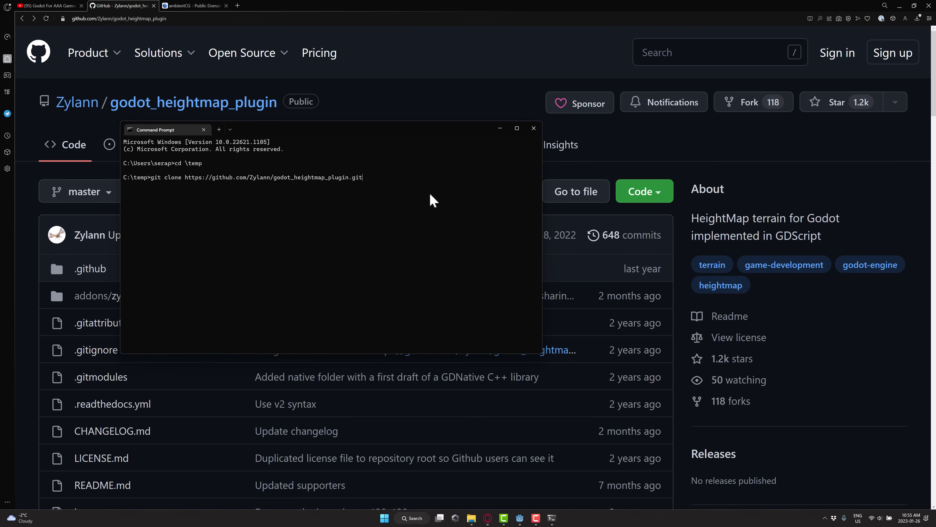
{"action": "key", "text": "Return"}
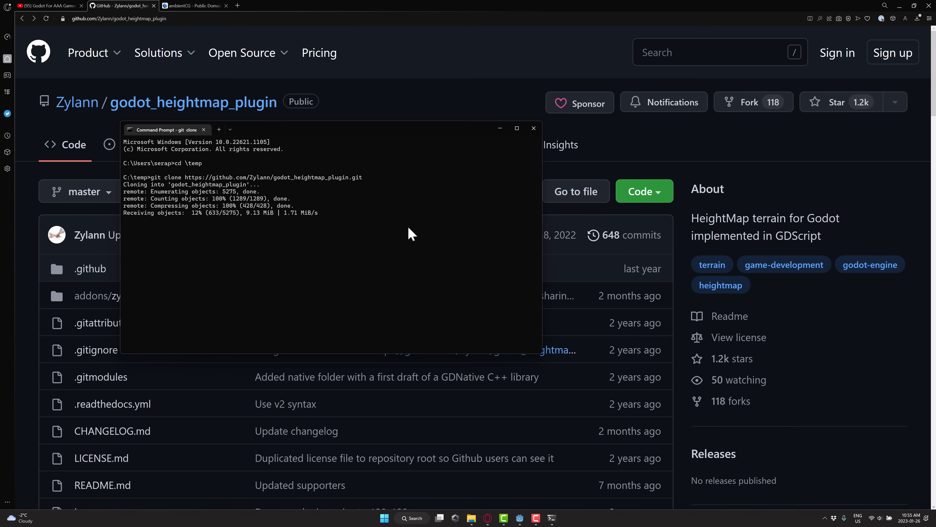
Step: Switch to the Godot Project Manager and create a project named TerrainInVain in its own new folder under c:/temp
{"action": "key", "text": "alt+Tab"}
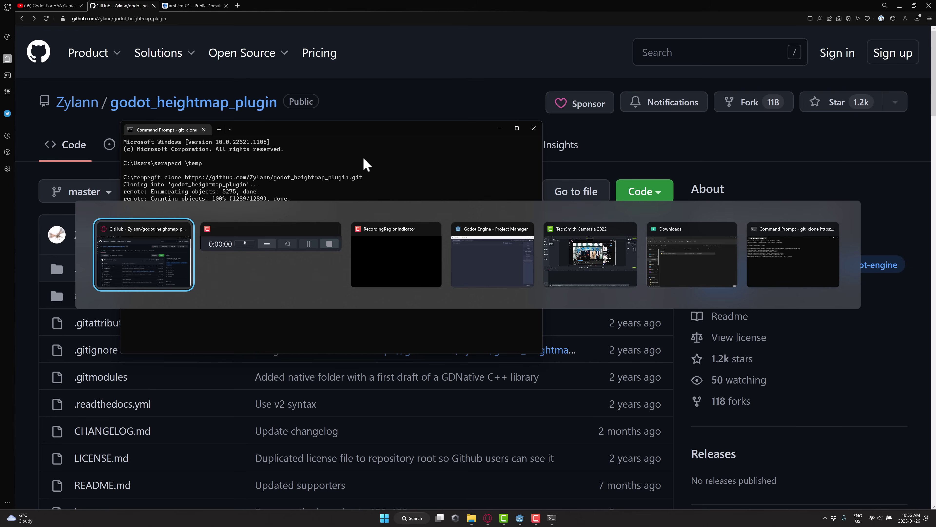
{"action": "key", "text": "alt+Tab"}
{"action": "key", "text": "alt+Tab"}
{"action": "key", "text": "alt+Tab"}
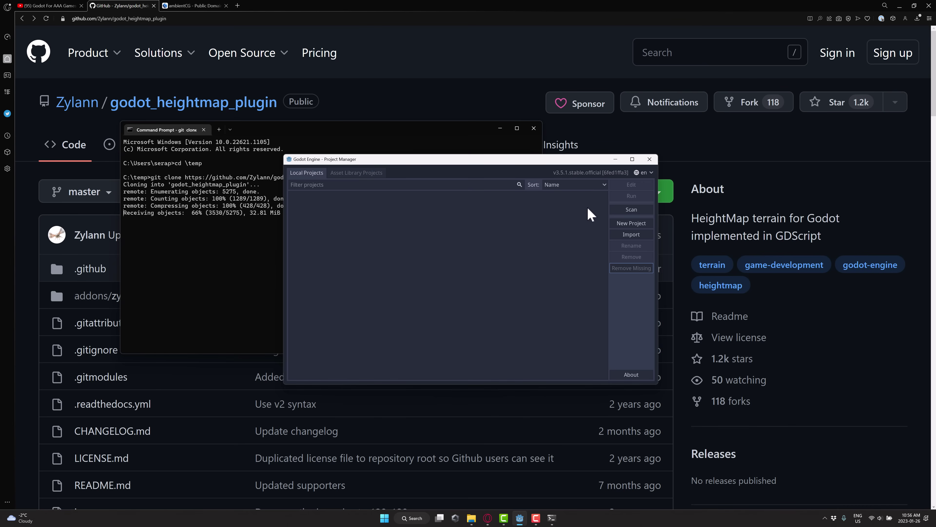
{"action": "left_click", "coordinate": [630, 223]}
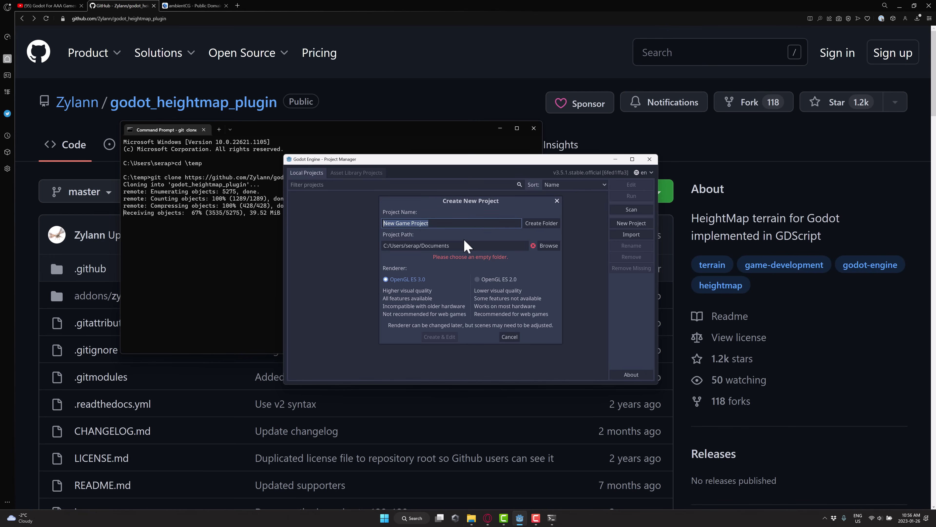
{"action": "type", "text": "TerrainInVain"}
{"action": "left_click", "coordinate": [469, 244]}
{"action": "key", "text": "ctrl+a"}
{"action": "type", "text": "c"}
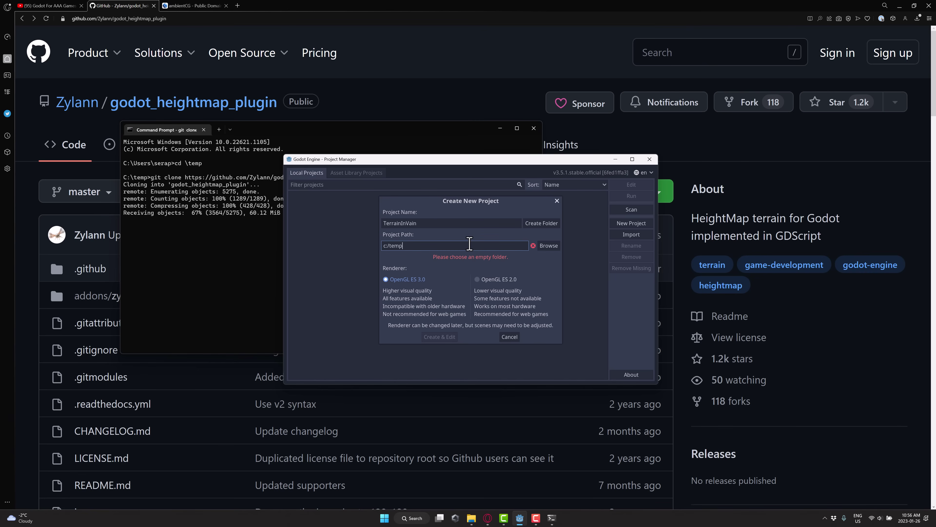
{"action": "type", "text": ":/temp"}
{"action": "left_click", "coordinate": [548, 223]}
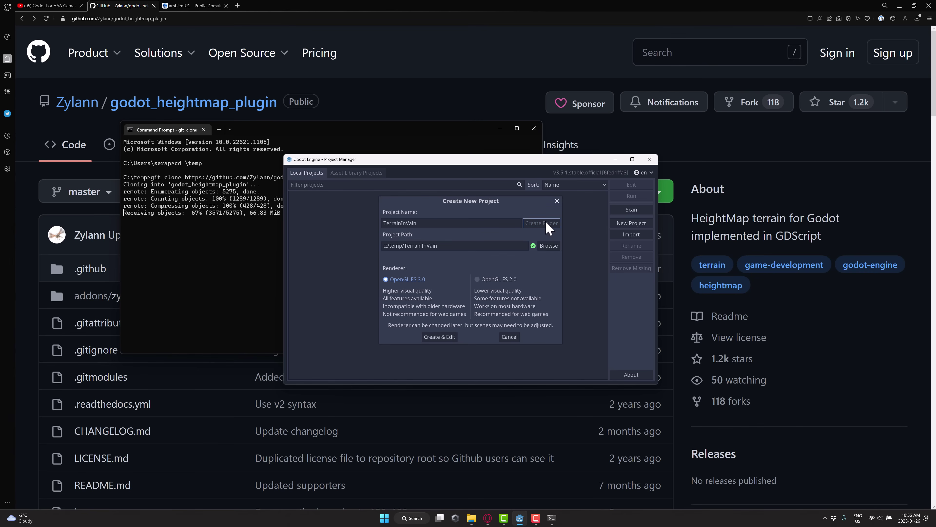
{"action": "left_click", "coordinate": [442, 337]}
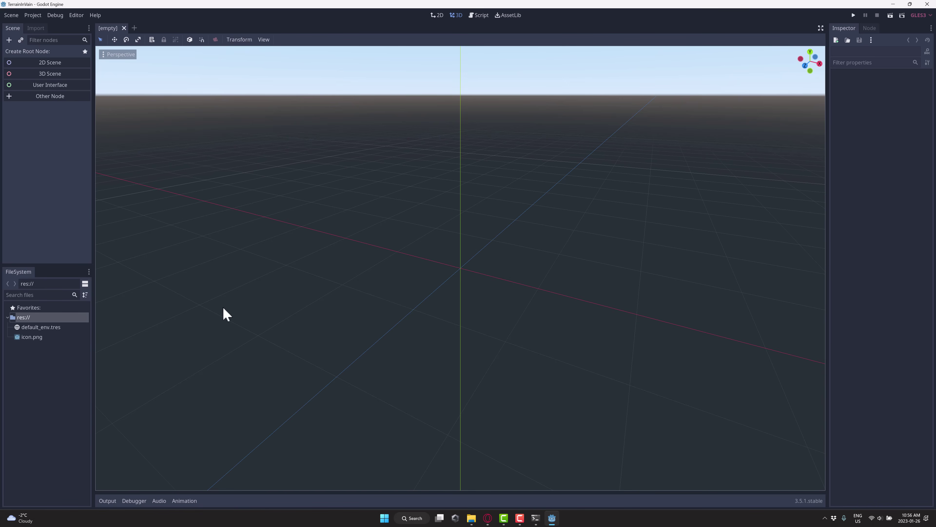
Step: Switch to the Command Prompt and open the current temp directory in File Explorer with "explorer ."
{"action": "key", "text": "alt+Tab"}
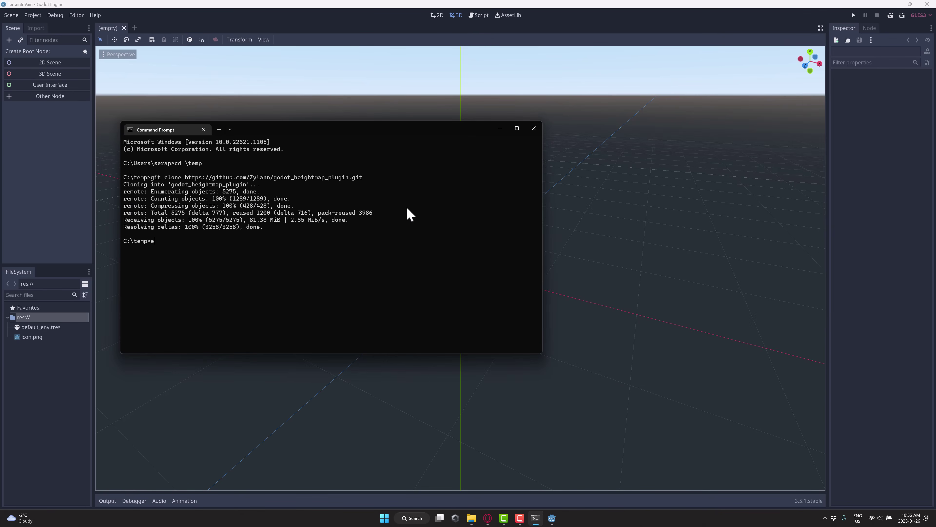
{"action": "type", "text": "explorer ."}
{"action": "key", "text": "Return"}
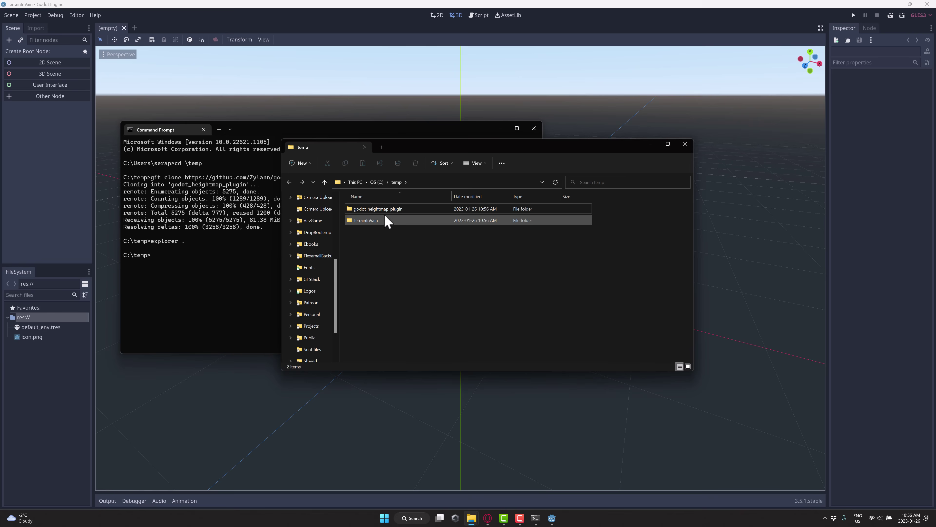
Step: Copy the addons folder from godot_heightmap_plugin into the TerrainInVain project folder
{"action": "double_click", "coordinate": [380, 208]}
{"action": "left_click", "coordinate": [359, 221]}
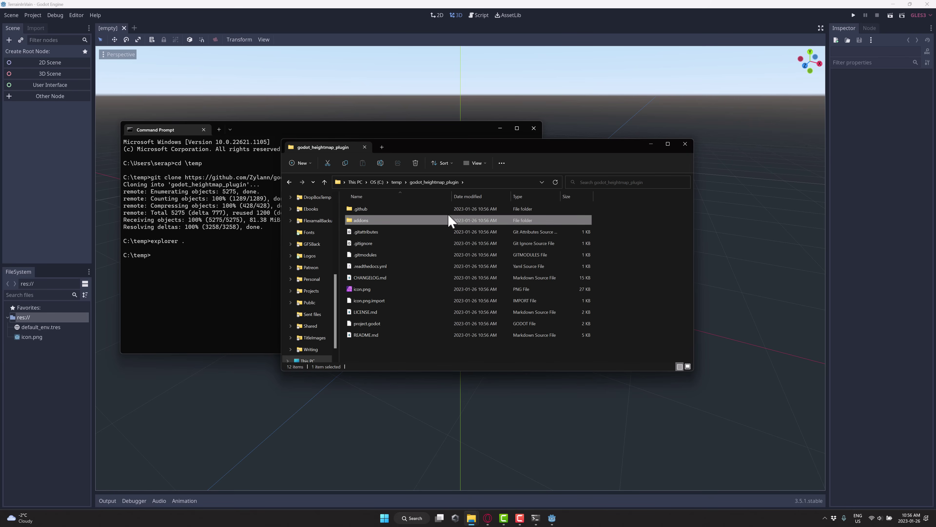
{"action": "left_click", "coordinate": [397, 183]}
{"action": "double_click", "coordinate": [374, 221]}
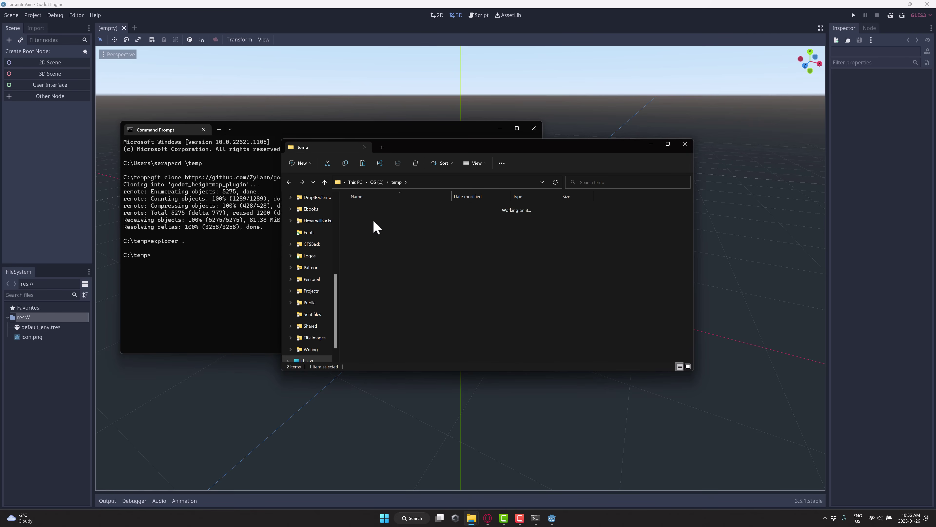
{"action": "key", "text": "ctrl+v"}
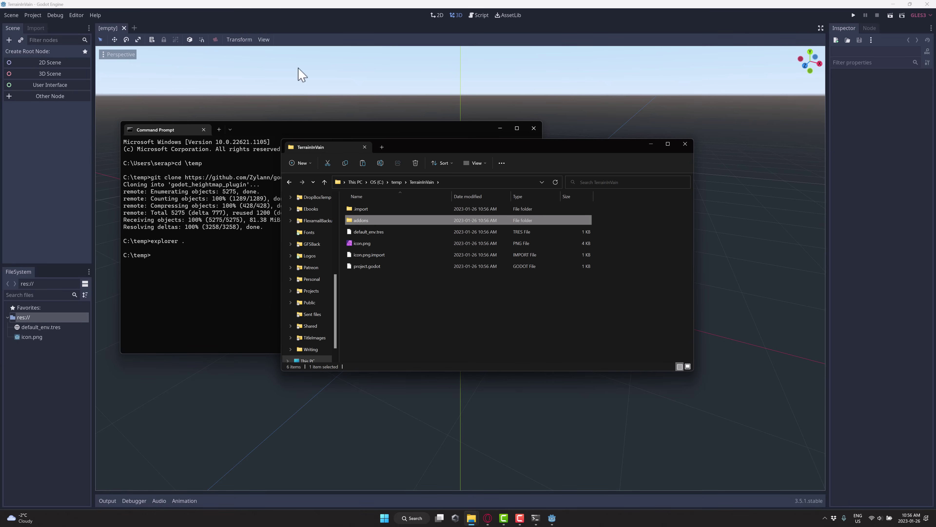
Step: Switch back to the Godot editor and enable the Heightmap Terrain plugin in the project settings
{"action": "left_click", "coordinate": [358, 5]}
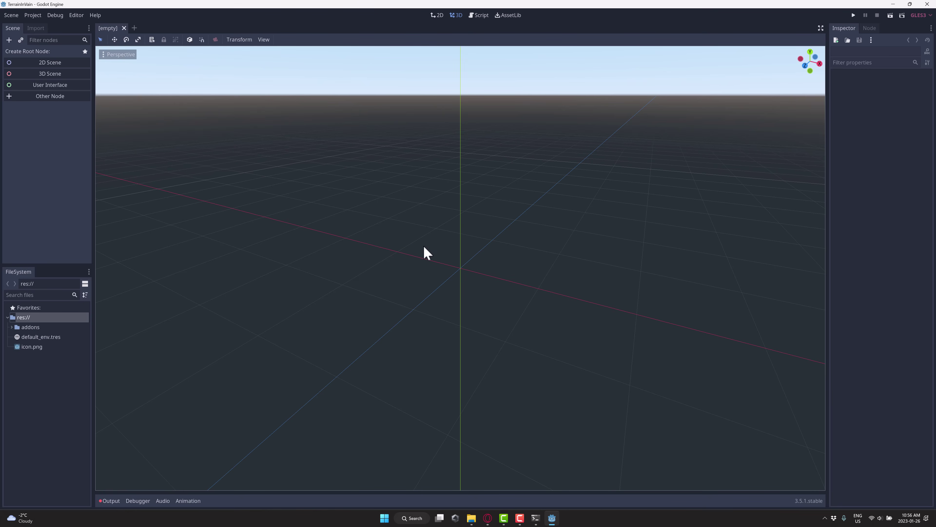
{"action": "left_click", "coordinate": [34, 17]}
{"action": "left_click", "coordinate": [39, 26]}
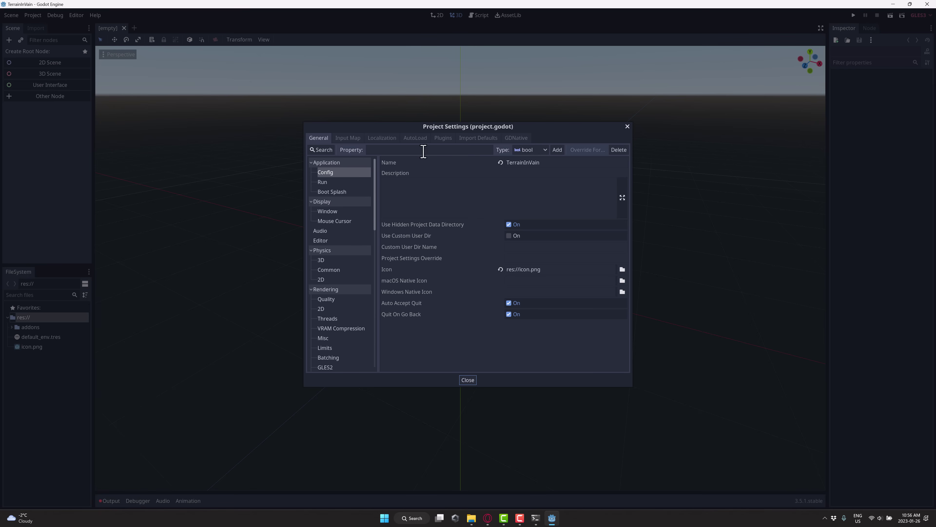
{"action": "left_click", "coordinate": [440, 138]}
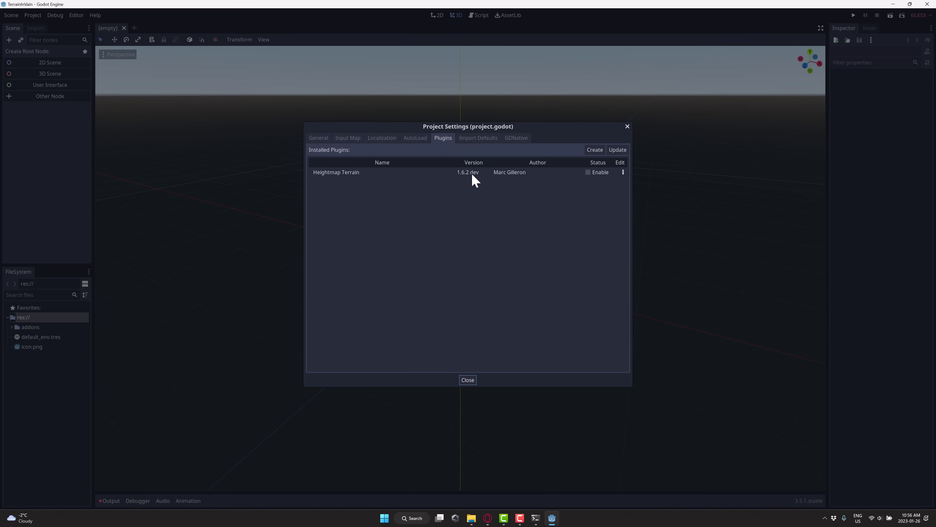
{"action": "left_click", "coordinate": [588, 172]}
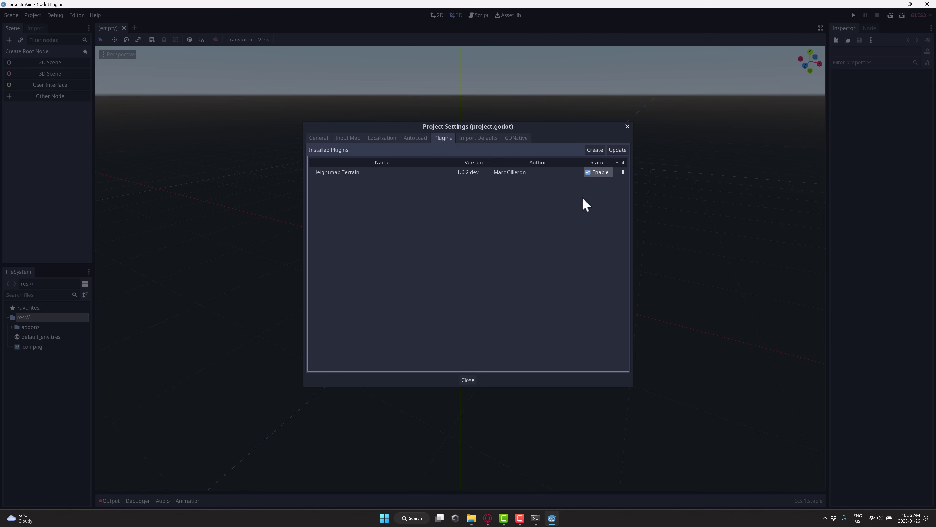
{"action": "left_click", "coordinate": [467, 380]}
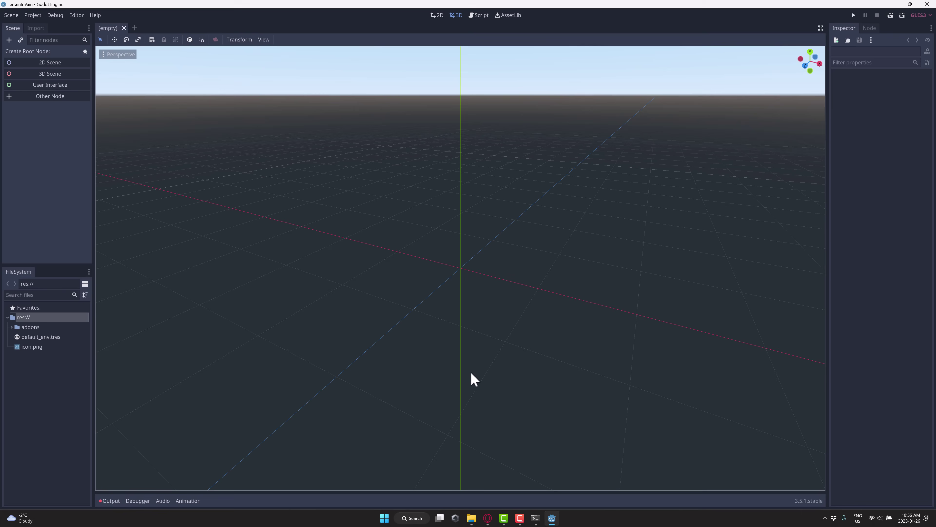
Step: Create a 3D scene root and add an HTerrain node as its child
{"action": "left_click", "coordinate": [55, 74]}
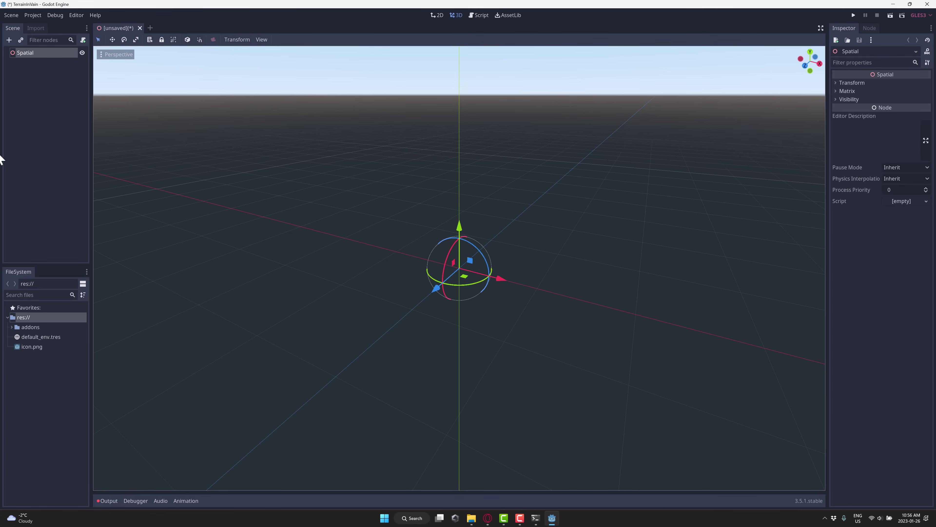
{"action": "left_click", "coordinate": [9, 40]}
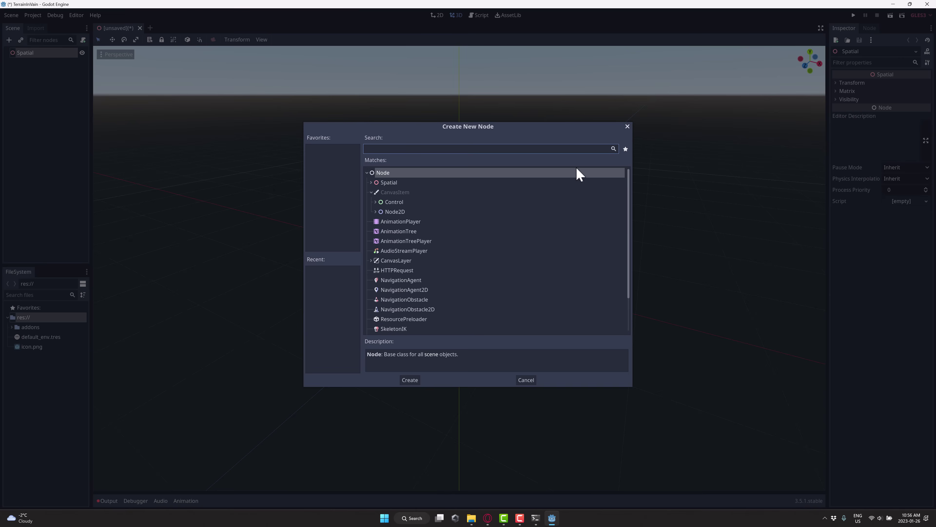
{"action": "type", "text": "terrain"}
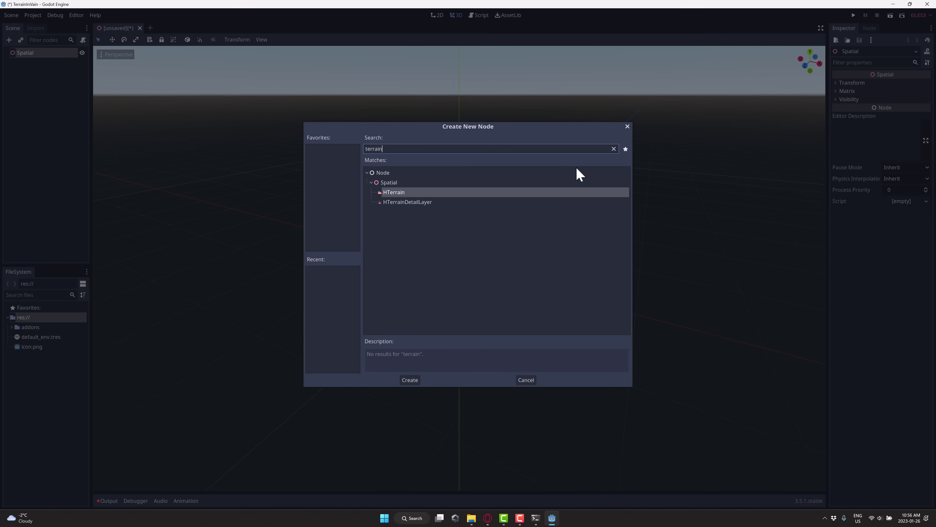
{"action": "left_click", "coordinate": [402, 193]}
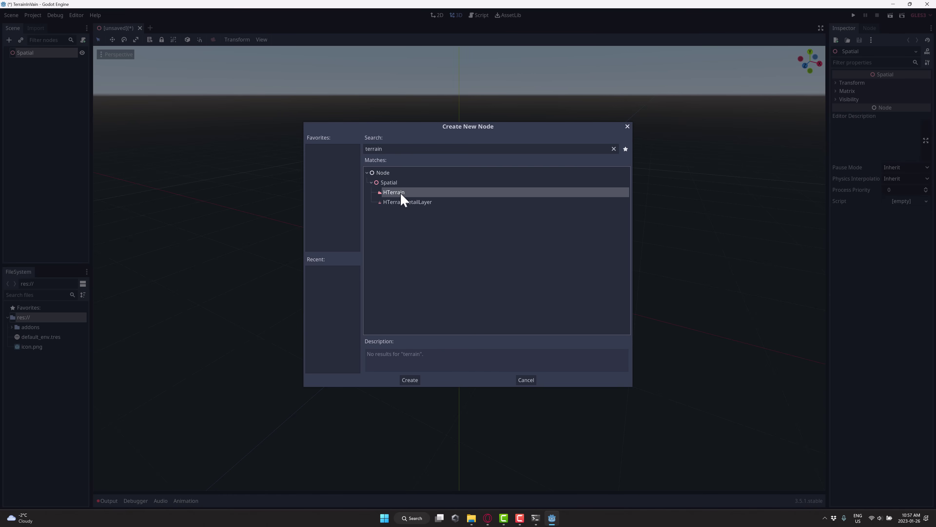
{"action": "left_click", "coordinate": [412, 378]}
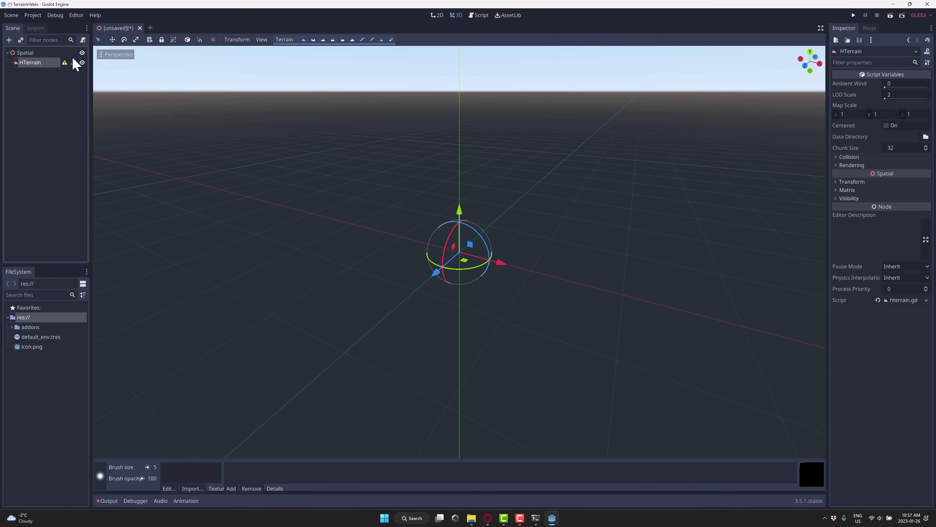
Step: Create a TerrainData folder in the project root and assign it as the HTerrain node's data directory
{"action": "mouse_move", "coordinate": [65, 63]}
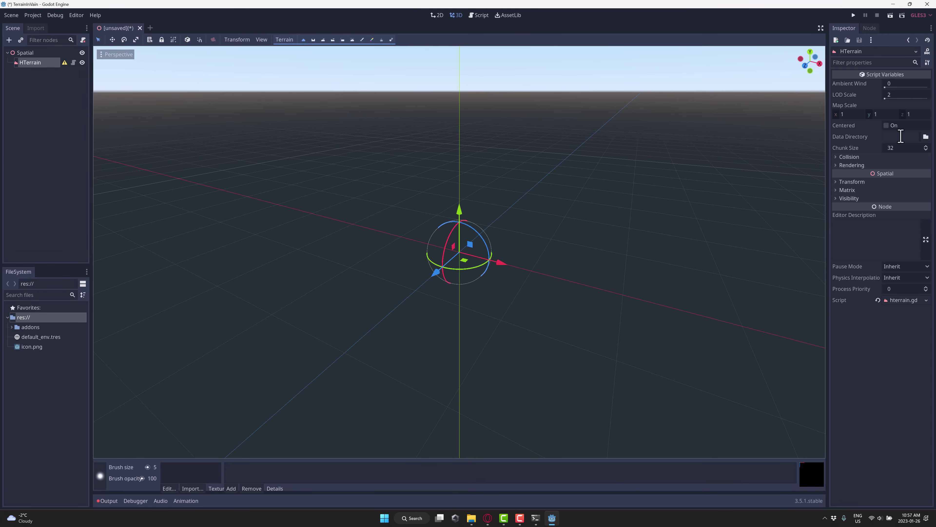
{"action": "left_click", "coordinate": [925, 137]}
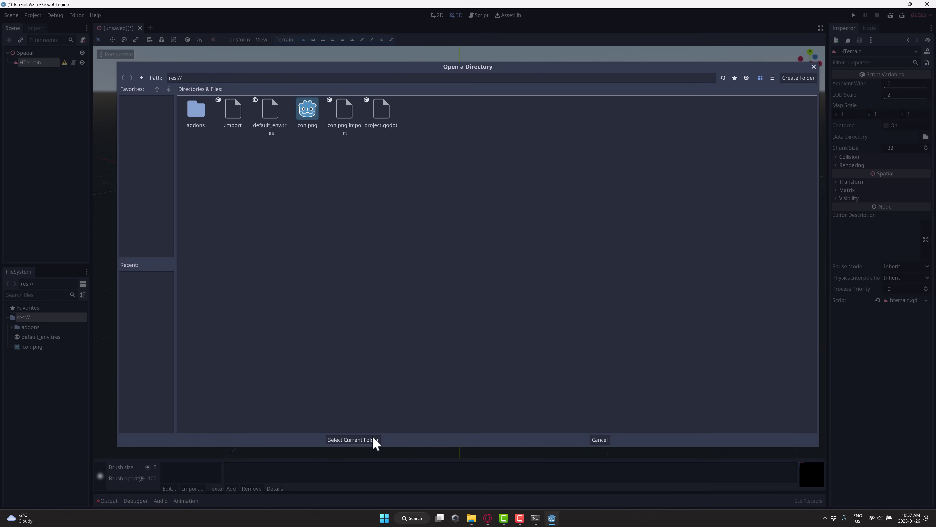
{"action": "left_click", "coordinate": [804, 79]}
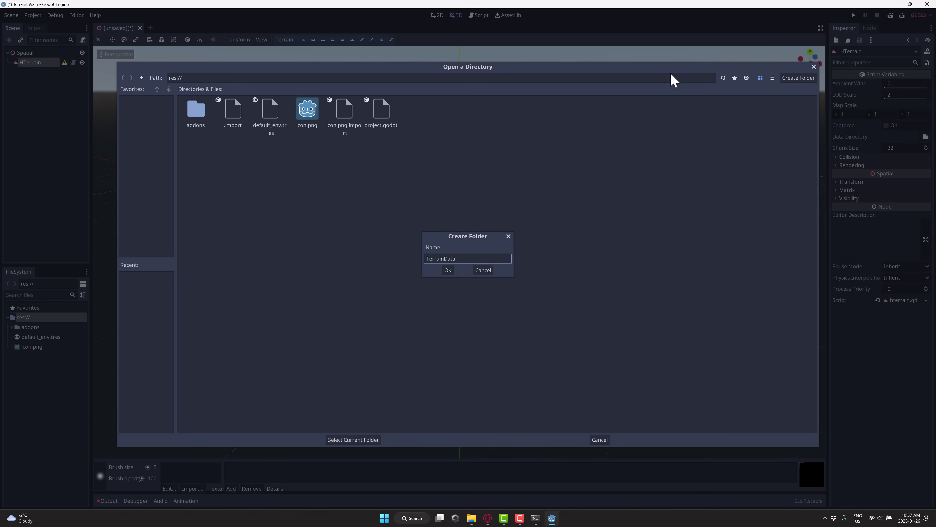
{"action": "left_click", "coordinate": [448, 270]}
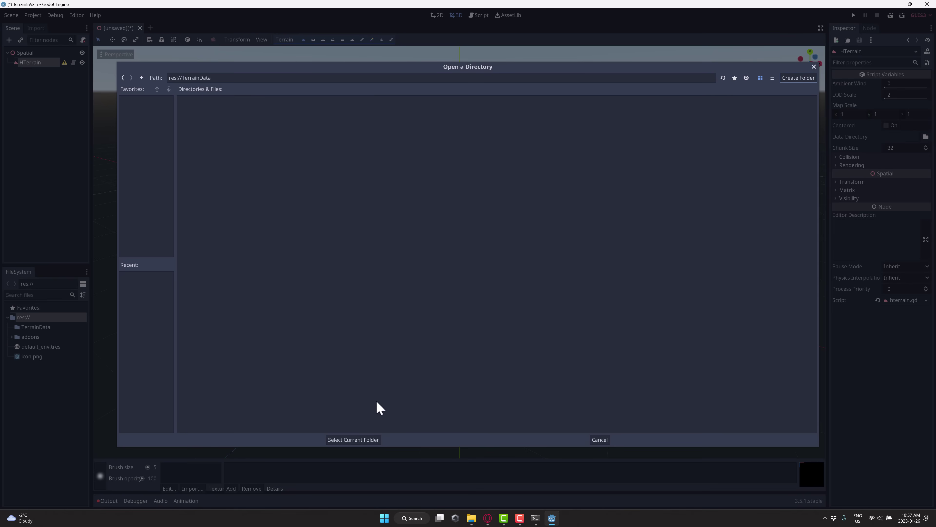
{"action": "left_click", "coordinate": [363, 441]}
Step: Set the HTerrain node's map scale to 0.5 on the X, Y and Z axes
{"action": "scroll", "coordinate": [502, 416], "scroll_direction": "down", "scroll_amount": 5}
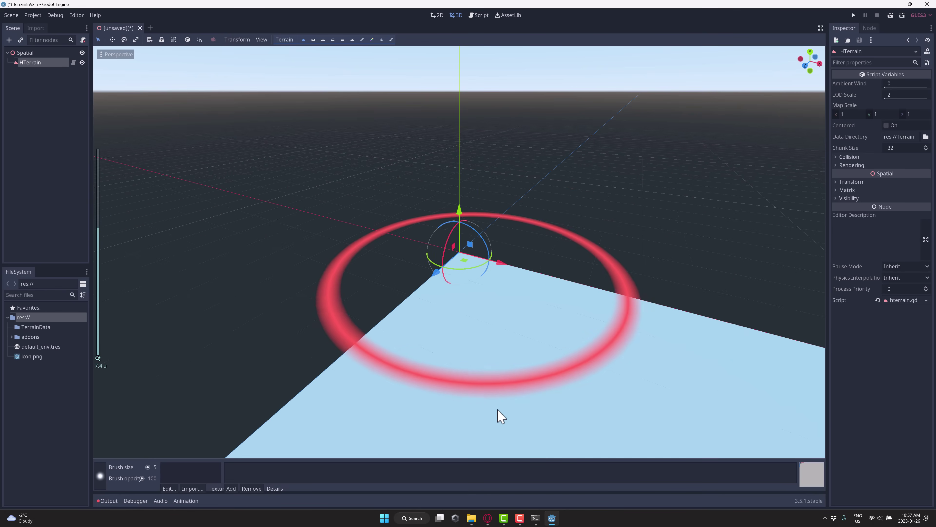
{"action": "middle_click_drag", "start_coordinate": [505, 405], "coordinate": [324, 414]}
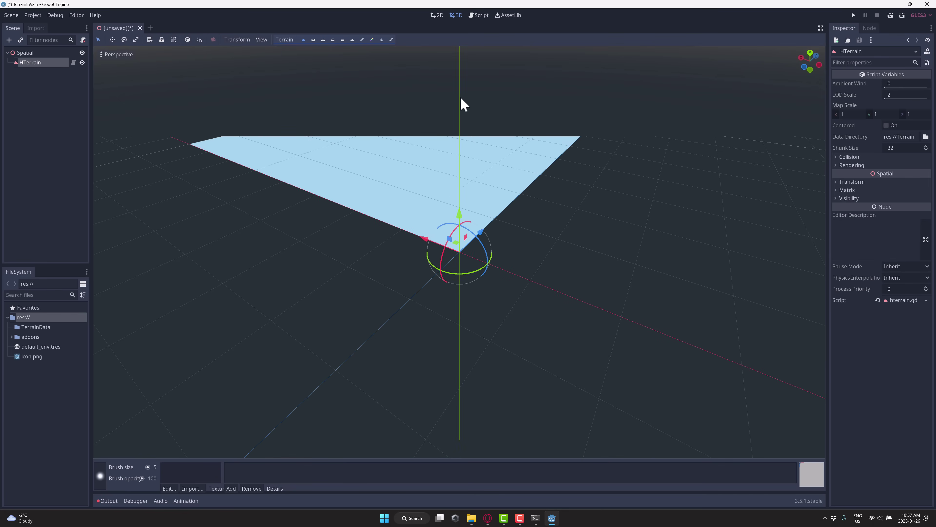
{"action": "left_click", "coordinate": [850, 115]}
{"action": "left_click", "coordinate": [853, 114]}
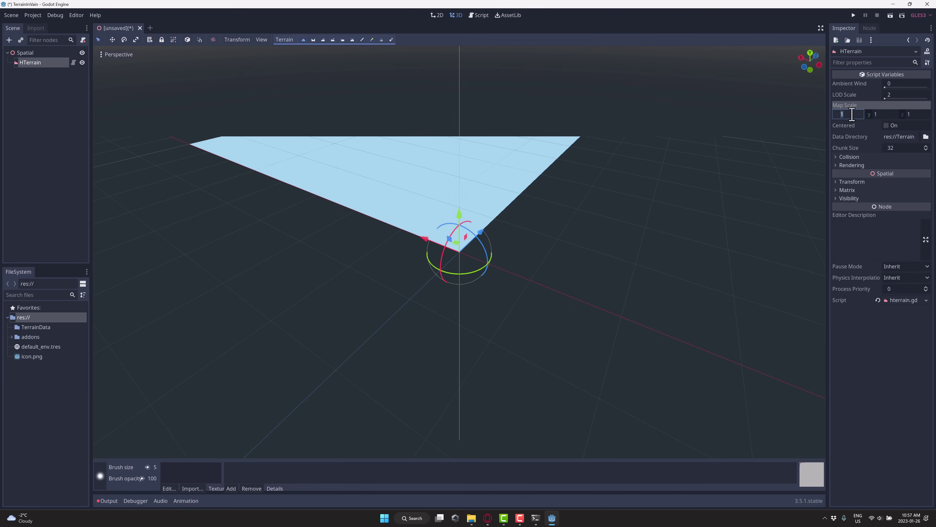
{"action": "key", "text": "Tab"}
{"action": "type", "text": "0.5"}
{"action": "key", "text": "Tab"}
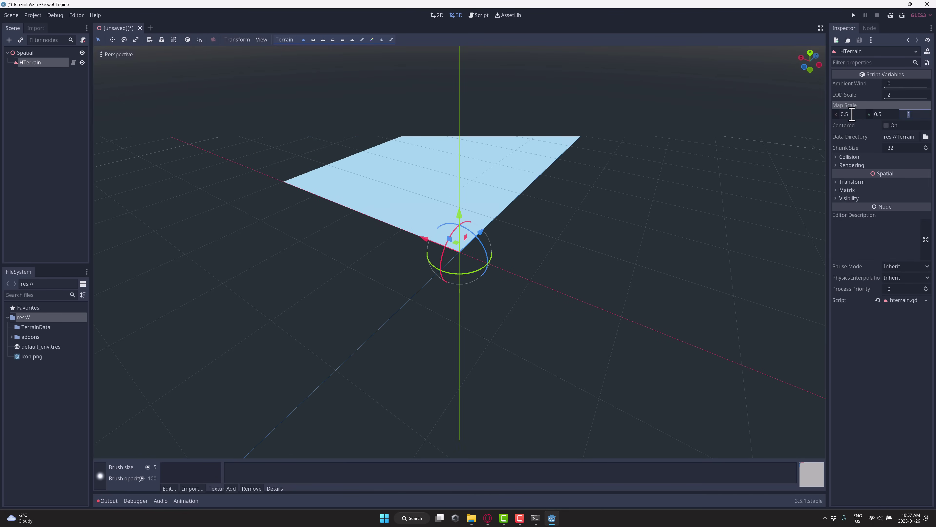
{"action": "type", "text": "0.5"}
{"action": "key", "text": "Return"}
Step: Enable the Centered option on the HTerrain node so the terrain sits around the scene origin
{"action": "middle_click_drag", "start_coordinate": [575, 240], "coordinate": [606, 365]}
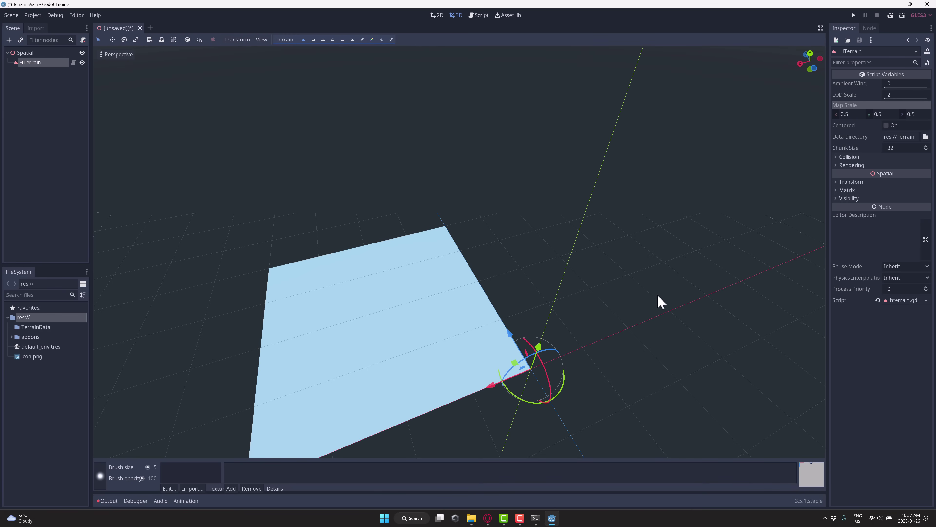
{"action": "left_click", "coordinate": [23, 55]}
{"action": "left_click", "coordinate": [25, 63]}
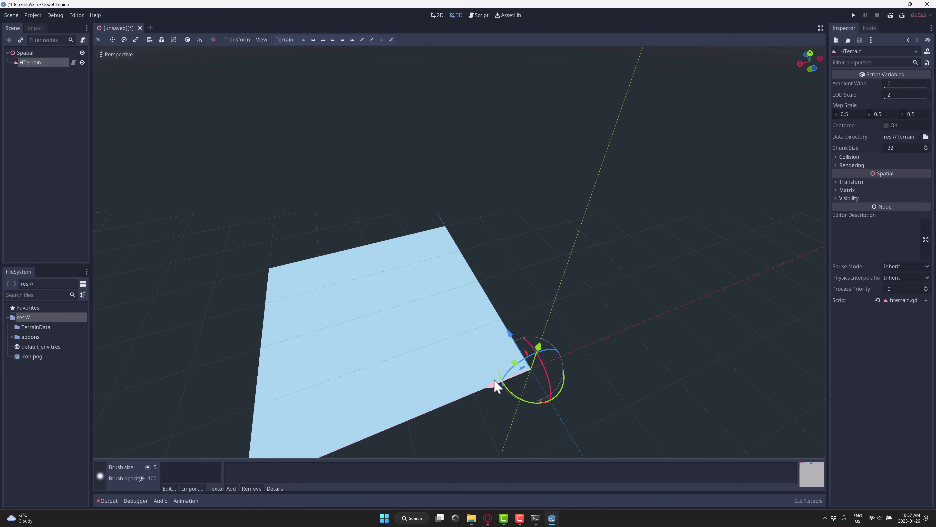
{"action": "left_click", "coordinate": [887, 126]}
{"action": "scroll", "coordinate": [612, 373], "scroll_direction": "down", "scroll_amount": 3}
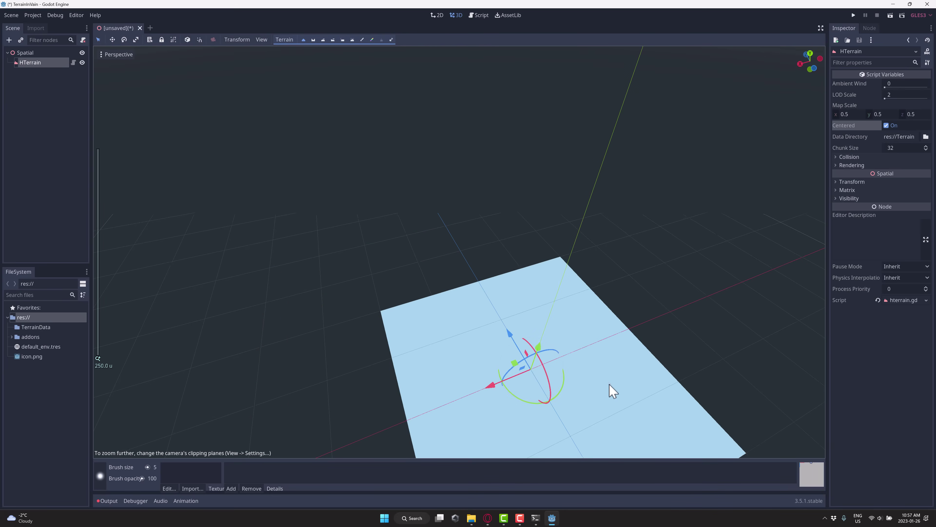
{"action": "middle_click_drag", "start_coordinate": [612, 391], "coordinate": [567, 363]}
{"action": "scroll", "coordinate": [636, 389], "scroll_direction": "up", "scroll_amount": 4}
{"action": "scroll", "coordinate": [619, 379], "scroll_direction": "up", "scroll_amount": 2}
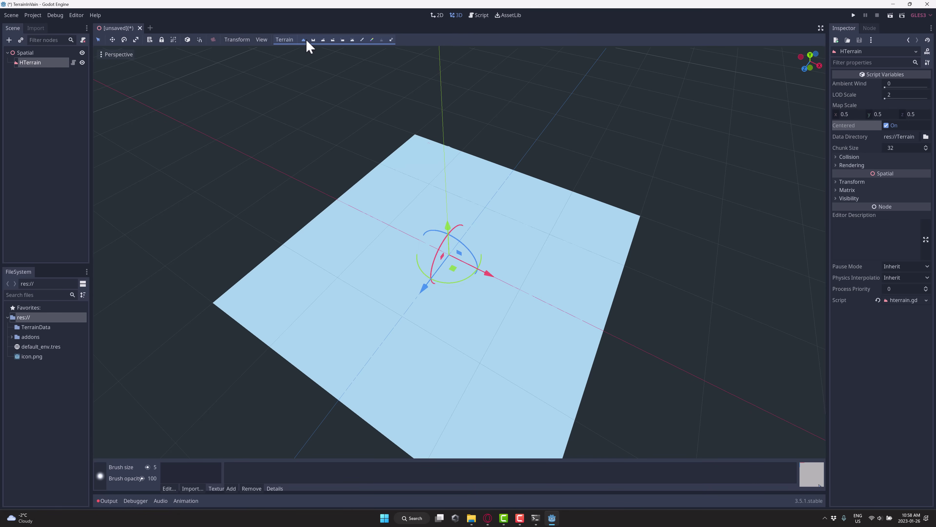
Step: Enlarge the terrain brush panel and set the brush size to about 152 px in the brush settings
{"action": "scroll", "coordinate": [396, 330], "scroll_direction": "up", "scroll_amount": 1}
{"action": "scroll", "coordinate": [396, 330], "scroll_direction": "up", "scroll_amount": 8}
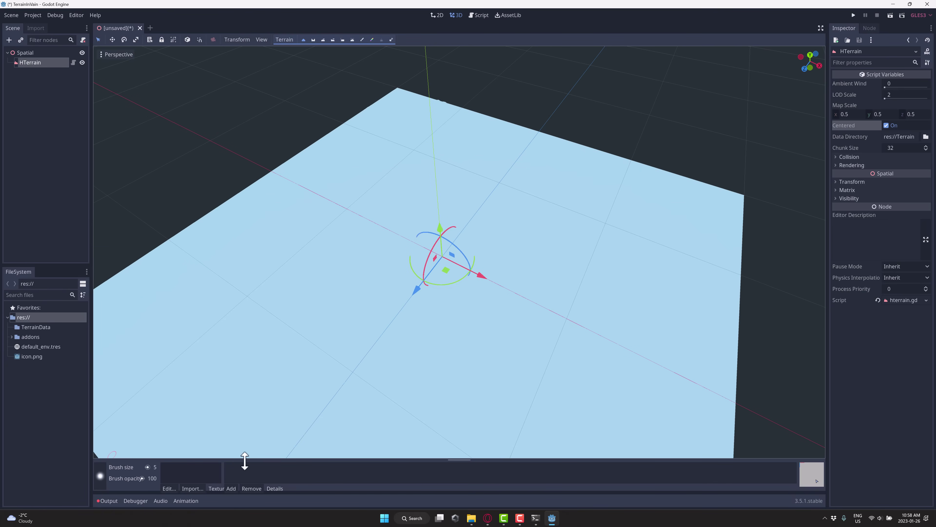
{"action": "left_click_drag", "start_coordinate": [245, 460], "coordinate": [254, 414]}
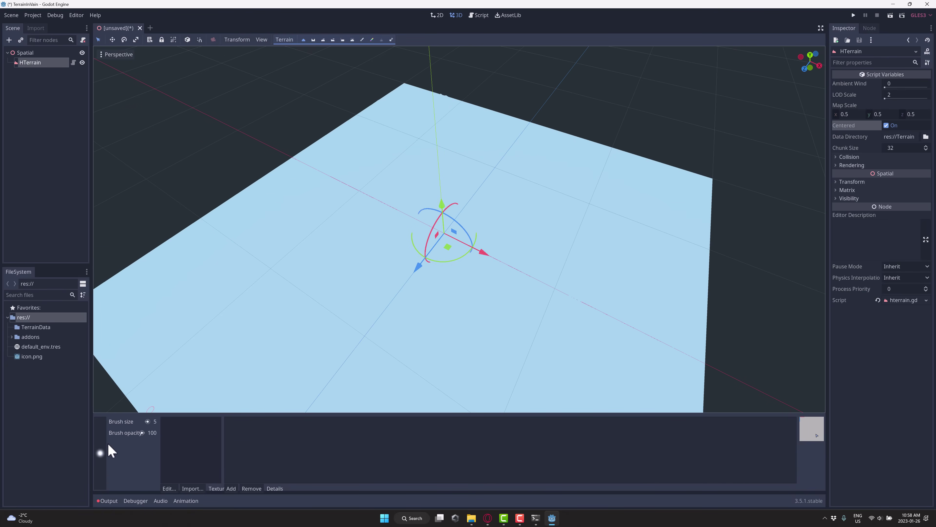
{"action": "left_click", "coordinate": [101, 453]}
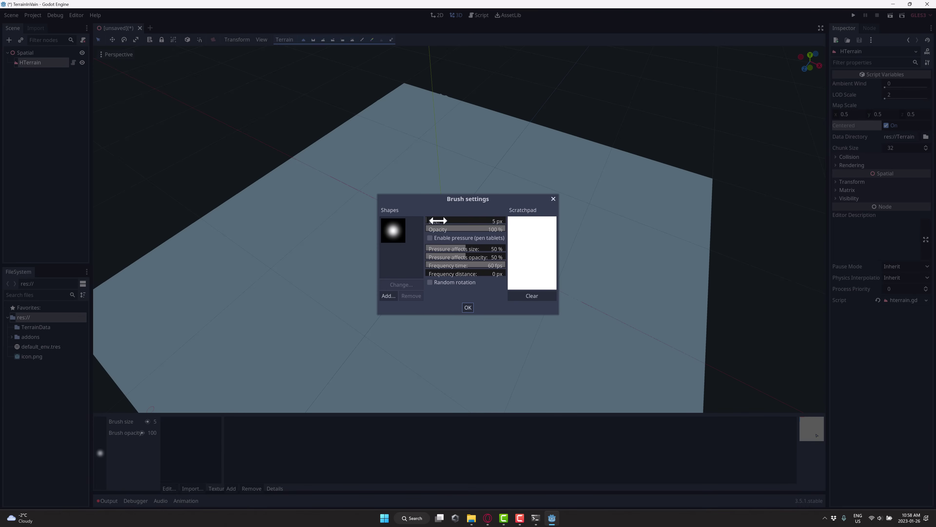
{"action": "left_click_drag", "start_coordinate": [439, 222], "coordinate": [450, 222]}
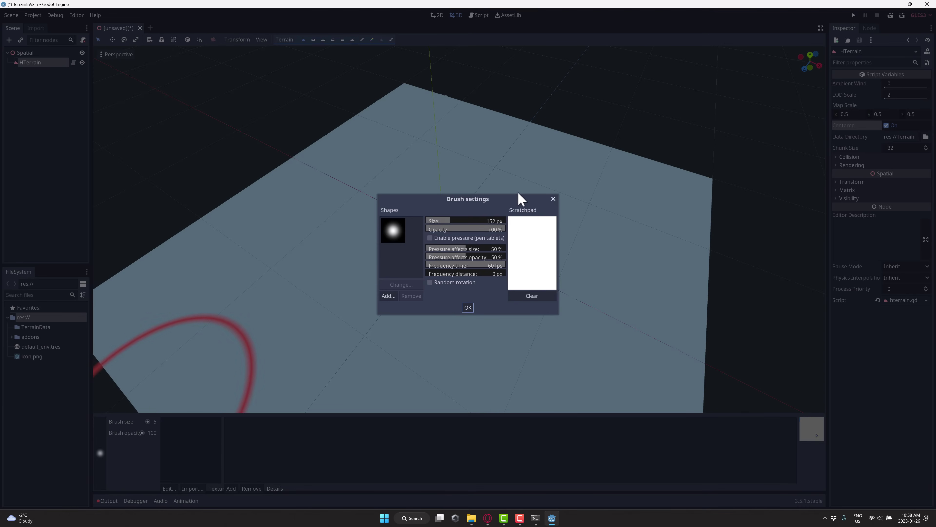
{"action": "left_click_drag", "start_coordinate": [505, 203], "coordinate": [824, 155]}
{"action": "left_click", "coordinate": [475, 302]}
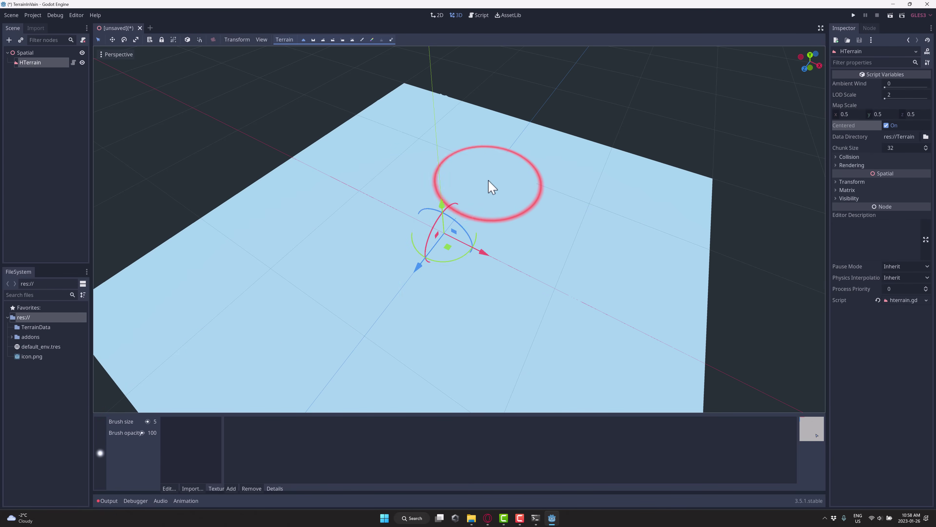
Step: Sculpt several rounded hills around the middle of the terrain with the Raise brush
{"action": "mouse_move", "coordinate": [489, 184]}
{"action": "left_mouse_down"}
{"action": "mouse_move", "coordinate": [578, 204]}
{"action": "mouse_move", "coordinate": [573, 259]}
{"action": "mouse_move", "coordinate": [491, 240]}
{"action": "mouse_move", "coordinate": [428, 209]}
{"action": "mouse_move", "coordinate": [347, 218]}
{"action": "mouse_move", "coordinate": [253, 271]}
{"action": "mouse_move", "coordinate": [221, 304]}
{"action": "mouse_move", "coordinate": [468, 345]}
{"action": "mouse_move", "coordinate": [520, 321]}
{"action": "mouse_move", "coordinate": [604, 260]}
{"action": "left_mouse_up"}
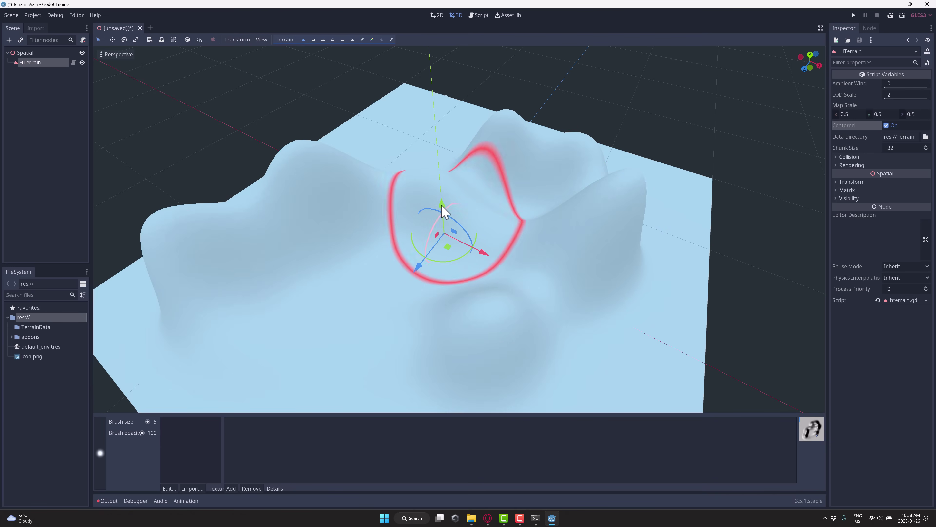
{"action": "scroll", "coordinate": [457, 210], "scroll_direction": "up", "scroll_amount": 2}
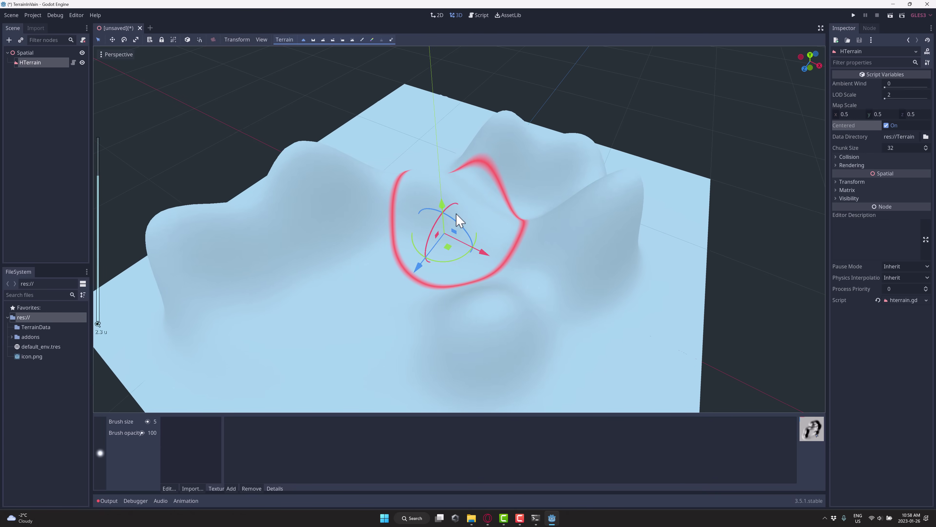
{"action": "scroll", "coordinate": [458, 216], "scroll_direction": "down", "scroll_amount": 5}
{"action": "middle_click_drag", "start_coordinate": [459, 224], "coordinate": [434, 220]}
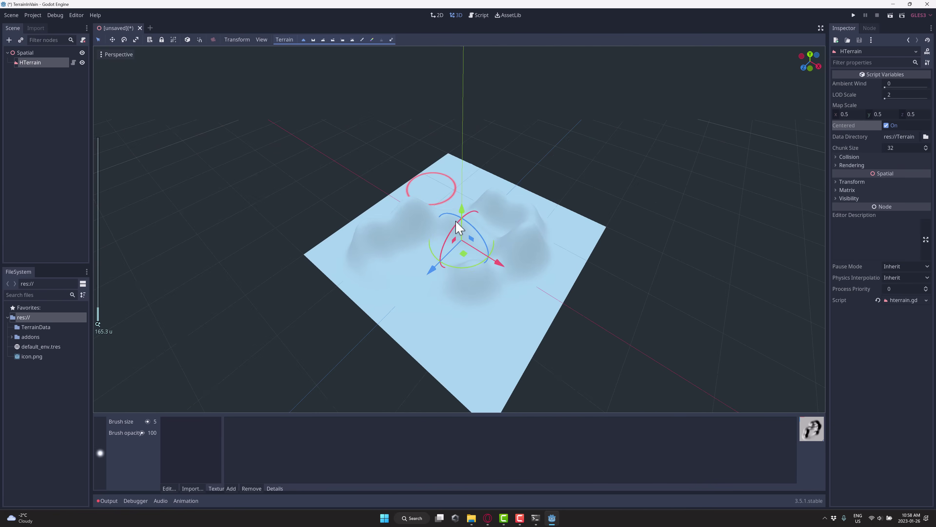
{"action": "scroll", "coordinate": [477, 241], "scroll_direction": "up", "scroll_amount": 15}
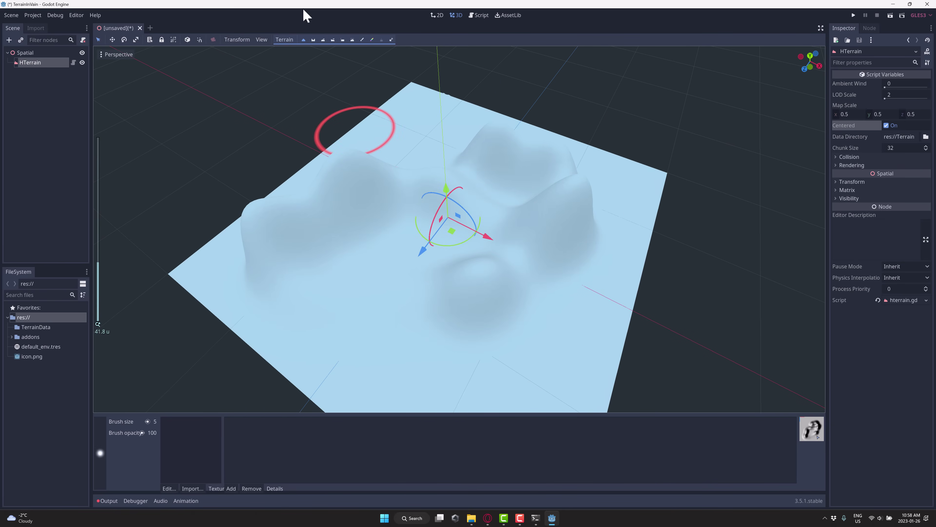
Step: Lower areas around the hills with the Lower brush, and even out the slopes with the Level brush
{"action": "left_click", "coordinate": [313, 40]}
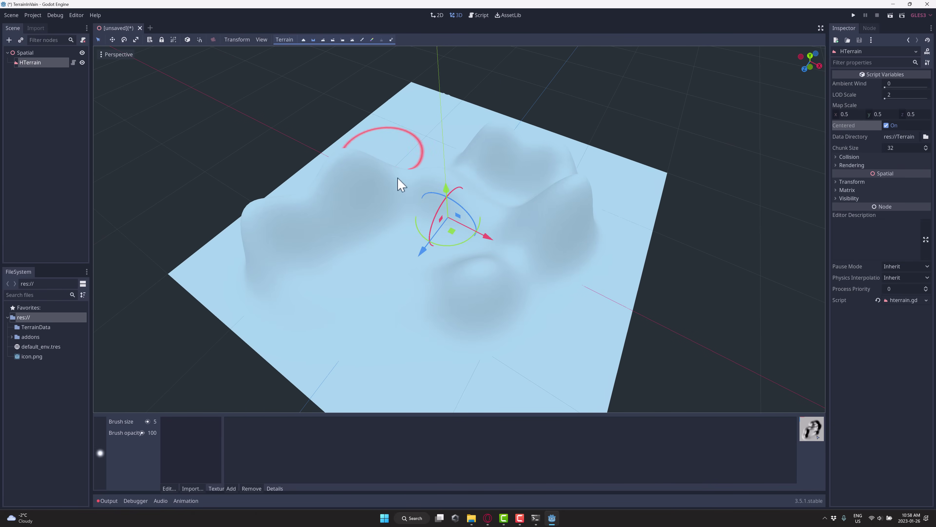
{"action": "mouse_move", "coordinate": [400, 184]}
{"action": "left_mouse_down"}
{"action": "mouse_move", "coordinate": [439, 234]}
{"action": "mouse_move", "coordinate": [420, 244]}
{"action": "mouse_move", "coordinate": [467, 227]}
{"action": "mouse_move", "coordinate": [364, 260]}
{"action": "mouse_move", "coordinate": [377, 285]}
{"action": "mouse_move", "coordinate": [571, 309]}
{"action": "mouse_move", "coordinate": [609, 229]}
{"action": "mouse_move", "coordinate": [603, 195]}
{"action": "mouse_move", "coordinate": [567, 176]}
{"action": "mouse_move", "coordinate": [427, 149]}
{"action": "mouse_move", "coordinate": [321, 205]}
{"action": "mouse_move", "coordinate": [365, 202]}
{"action": "left_mouse_up"}
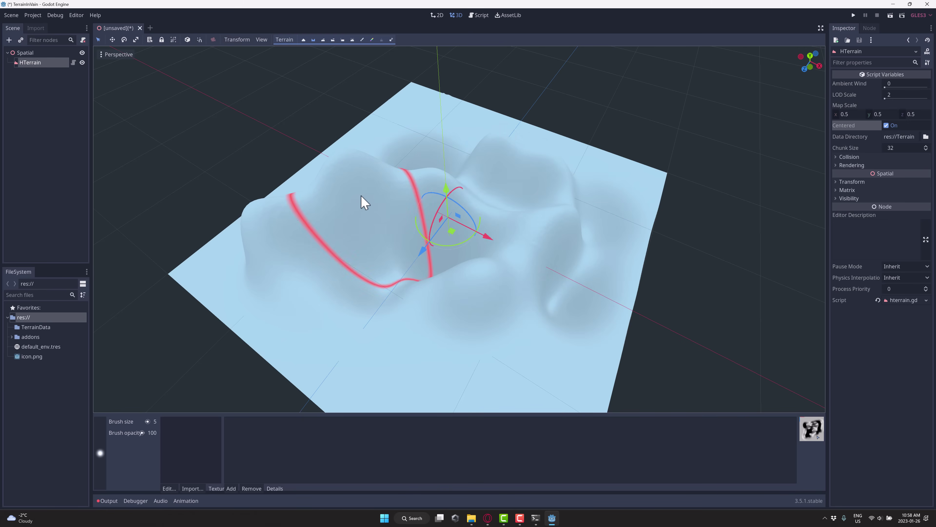
{"action": "left_click", "coordinate": [323, 39]}
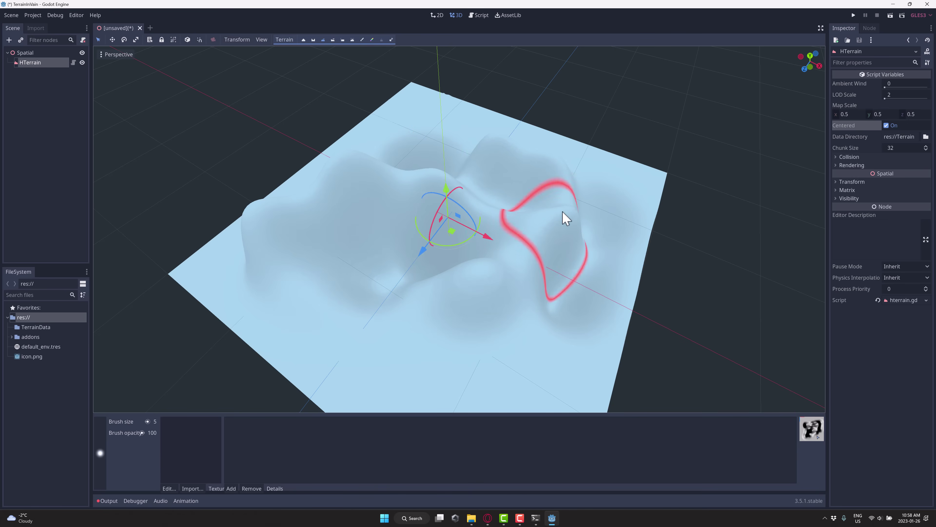
{"action": "left_click", "coordinate": [334, 40]}
{"action": "mouse_move", "coordinate": [372, 119]}
{"action": "left_mouse_down"}
{"action": "mouse_move", "coordinate": [385, 170]}
{"action": "mouse_move", "coordinate": [549, 217]}
{"action": "mouse_move", "coordinate": [547, 251]}
{"action": "left_mouse_up"}
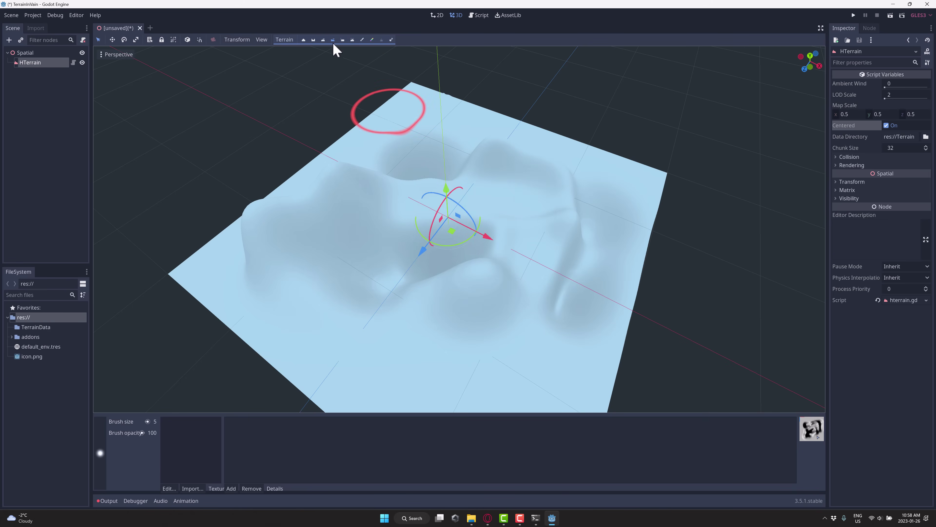
Step: Flatten the central hills to a height of 0 and erode the remaining ridge with the Erode brush
{"action": "left_click", "coordinate": [343, 40]}
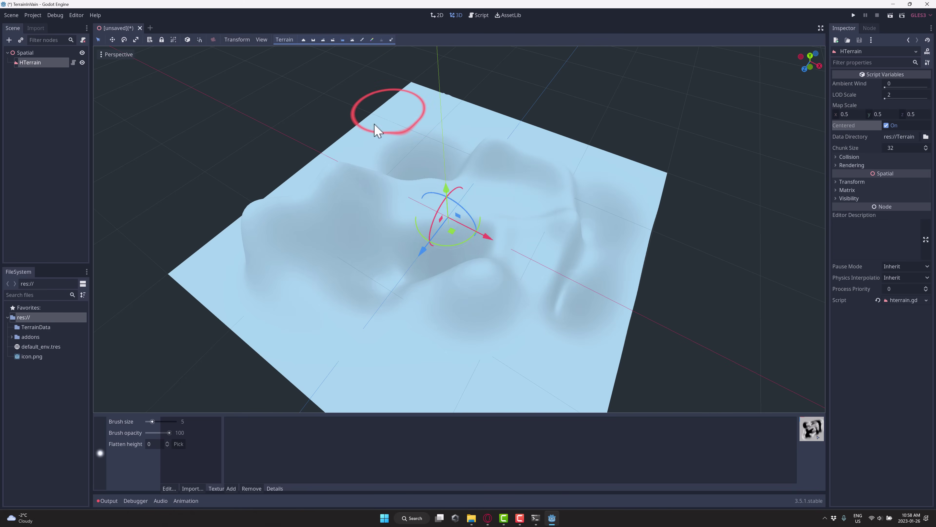
{"action": "mouse_move", "coordinate": [402, 199]}
{"action": "left_mouse_down"}
{"action": "mouse_move", "coordinate": [476, 178]}
{"action": "mouse_move", "coordinate": [493, 159]}
{"action": "mouse_move", "coordinate": [521, 185]}
{"action": "mouse_move", "coordinate": [457, 211]}
{"action": "mouse_move", "coordinate": [393, 207]}
{"action": "mouse_move", "coordinate": [366, 226]}
{"action": "mouse_move", "coordinate": [373, 207]}
{"action": "left_mouse_up"}
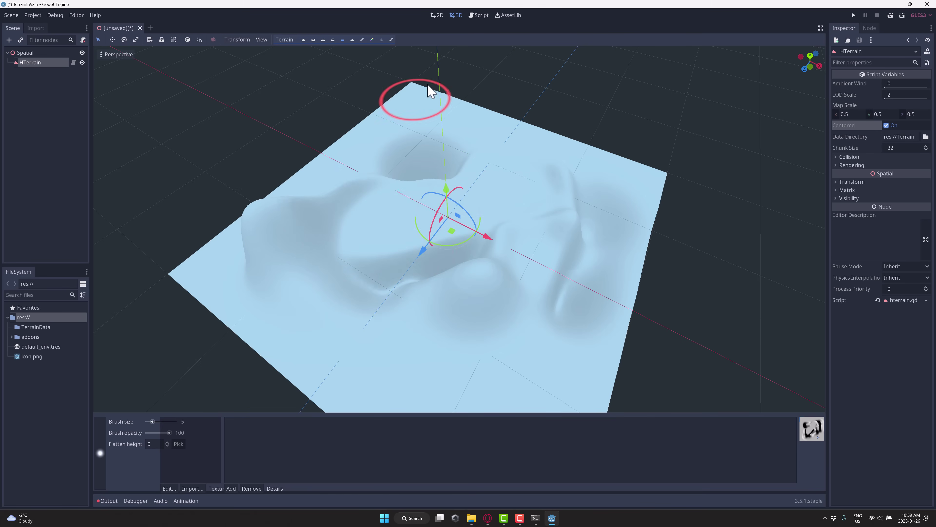
{"action": "left_click", "coordinate": [352, 39]}
{"action": "mouse_move", "coordinate": [303, 210]}
{"action": "left_mouse_down"}
{"action": "mouse_move", "coordinate": [323, 216]}
{"action": "mouse_move", "coordinate": [317, 263]}
{"action": "mouse_move", "coordinate": [303, 238]}
{"action": "mouse_move", "coordinate": [309, 253]}
{"action": "mouse_move", "coordinate": [270, 247]}
{"action": "mouse_move", "coordinate": [345, 198]}
{"action": "left_mouse_up"}
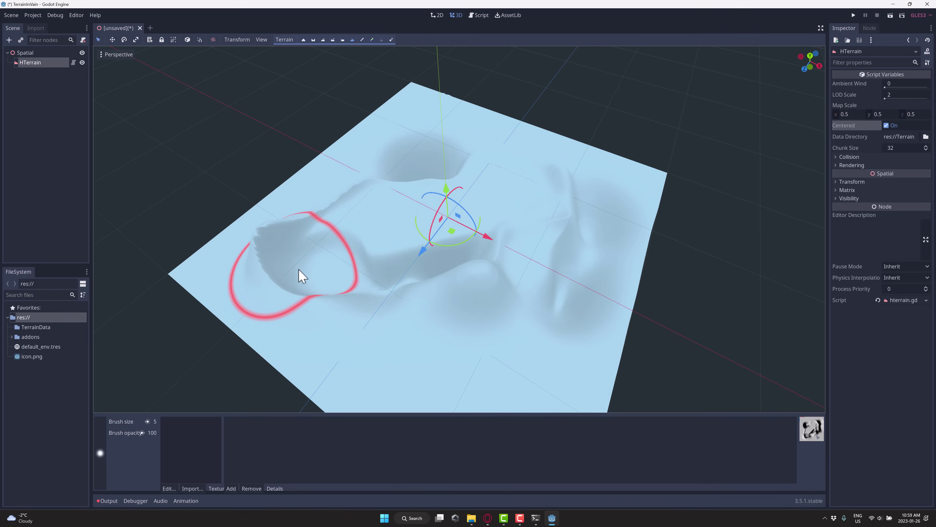
Step: Paint the terrain's far edge dark red with the color brush and activate the texture painting tool
{"action": "left_click", "coordinate": [372, 39]}
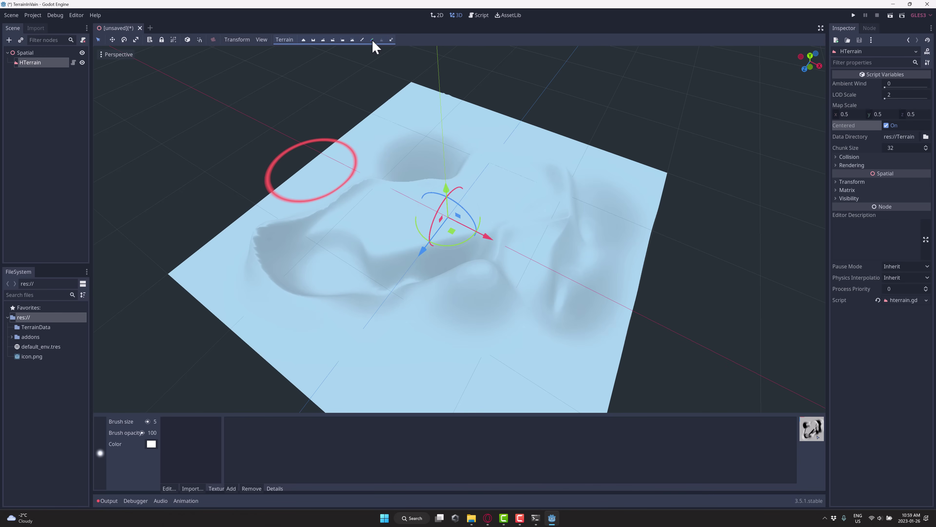
{"action": "left_click", "coordinate": [151, 444]}
{"action": "left_click_drag", "start_coordinate": [129, 329], "coordinate": [132, 305]}
{"action": "left_click_drag", "start_coordinate": [629, 187], "coordinate": [742, 318]}
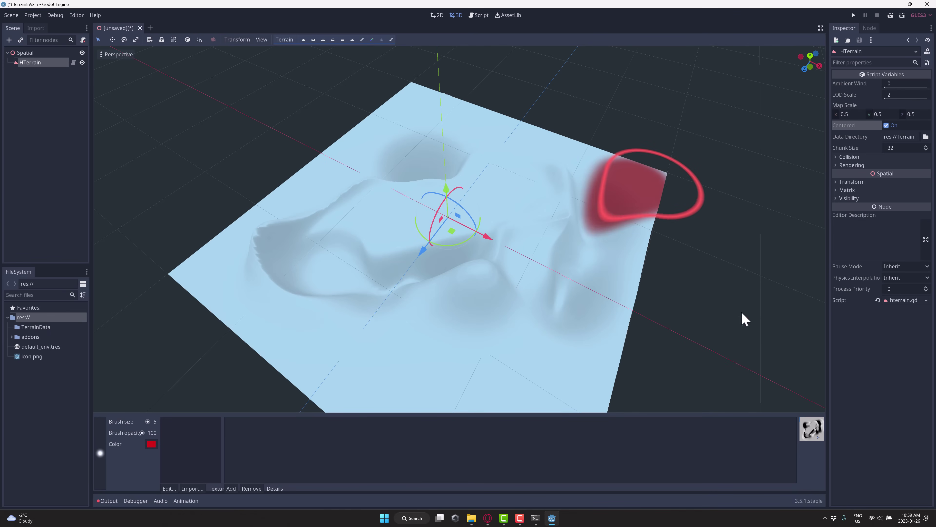
{"action": "mouse_move", "coordinate": [612, 178]}
{"action": "left_mouse_down"}
{"action": "mouse_move", "coordinate": [397, 87]}
{"action": "mouse_move", "coordinate": [492, 104]}
{"action": "mouse_move", "coordinate": [678, 191]}
{"action": "left_mouse_up"}
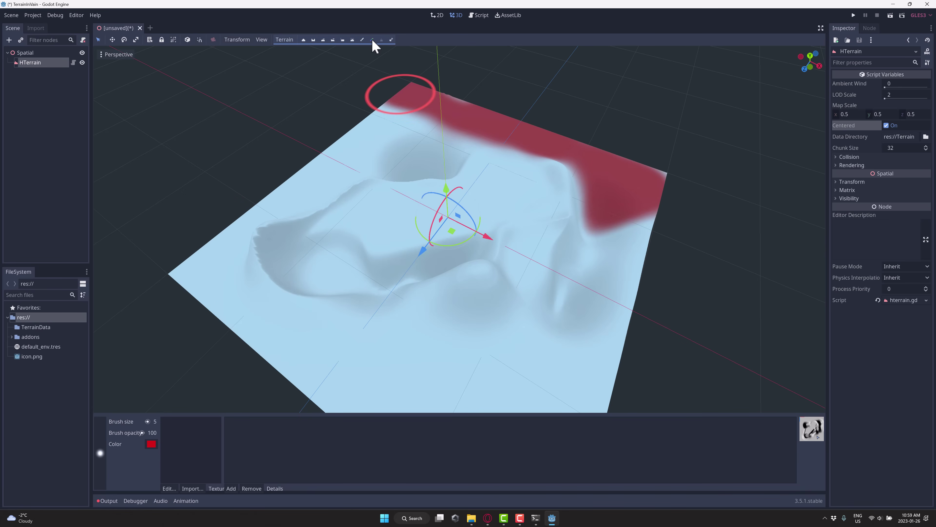
{"action": "left_click", "coordinate": [362, 40]}
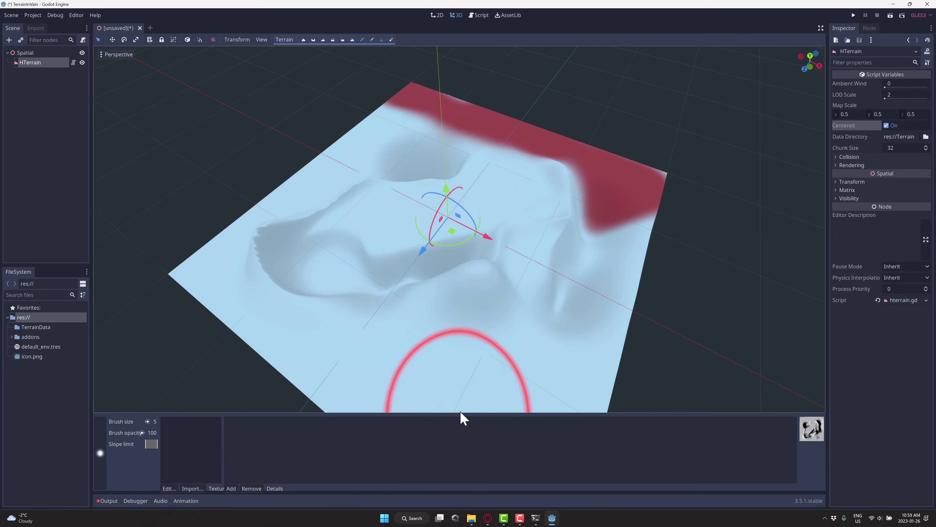
Step: Switch to ambientCG in the browser, search the assets for grass and download Grass 004 as 1K-JPG
{"action": "left_click", "coordinate": [488, 517]}
{"action": "left_click", "coordinate": [183, 6]}
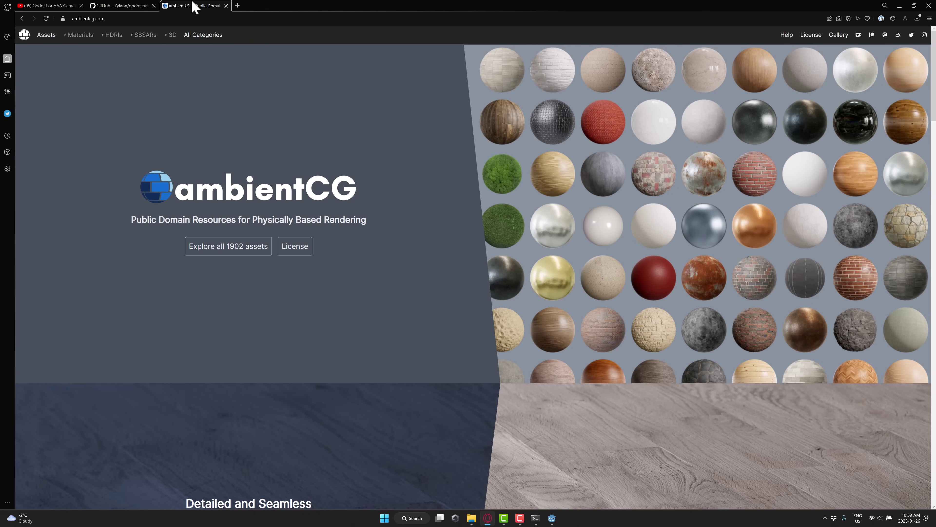
{"action": "left_click", "coordinate": [246, 247]}
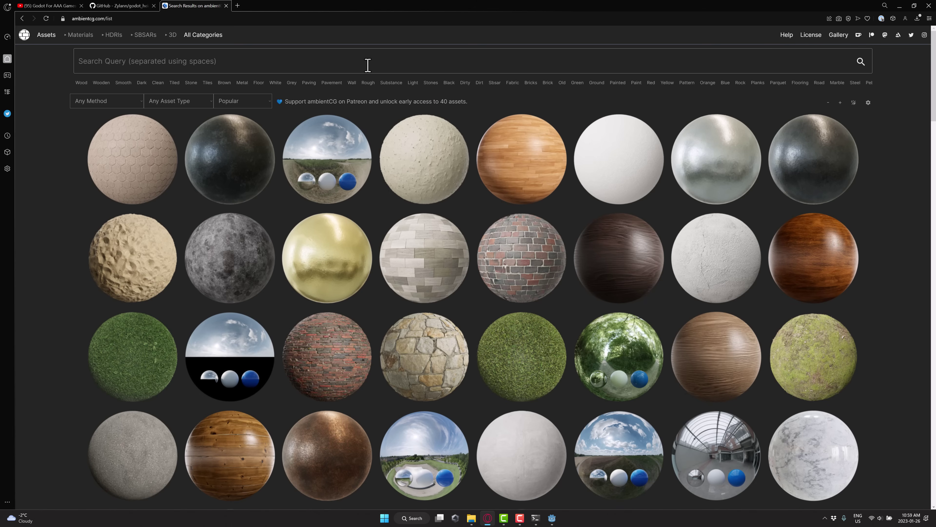
{"action": "type", "text": "grass"}
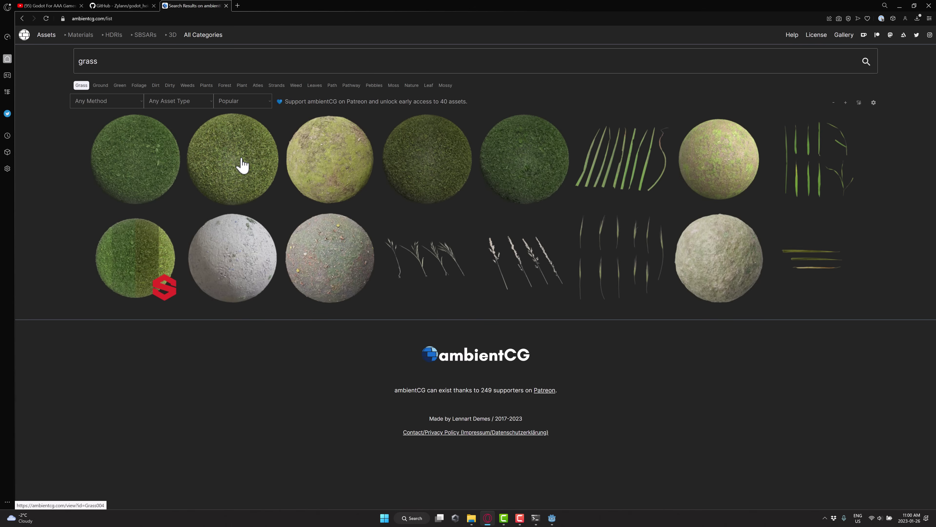
{"action": "left_click", "coordinate": [242, 165]}
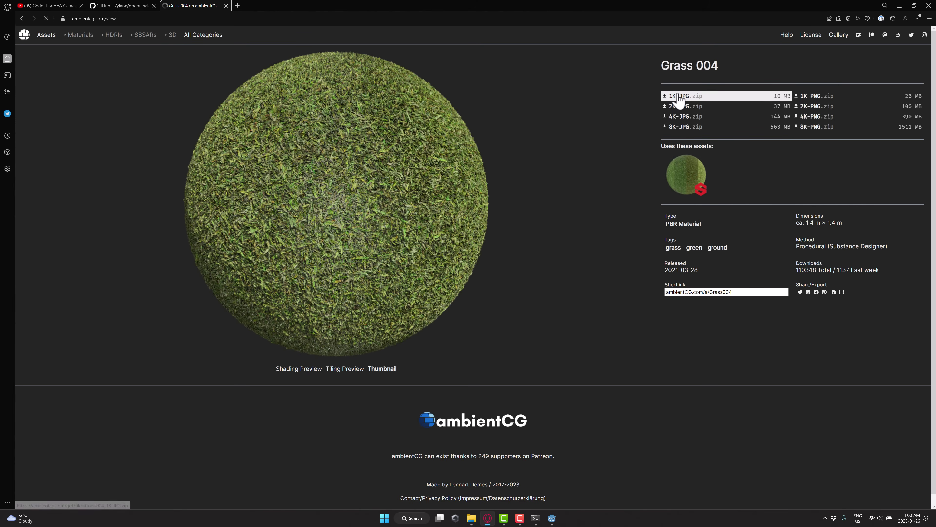
{"action": "left_click", "coordinate": [678, 97]}
{"action": "left_click", "coordinate": [226, 19]}
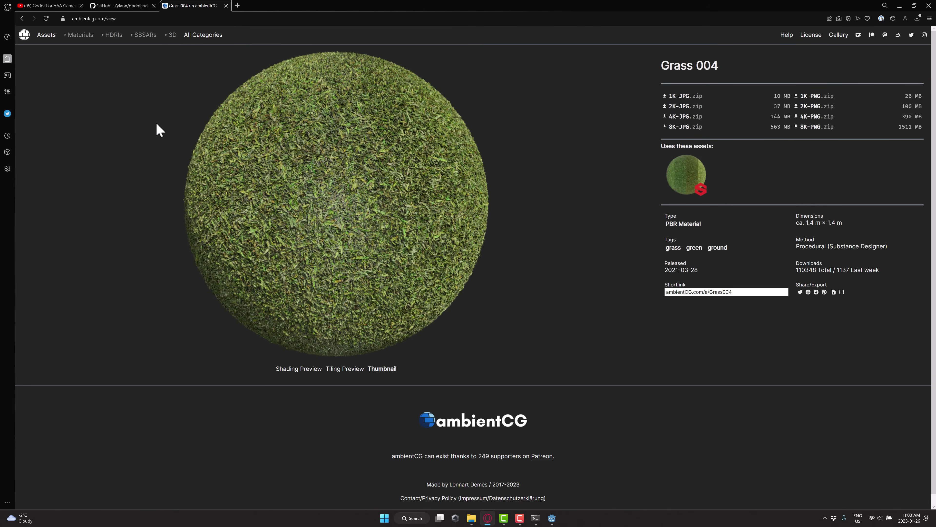
Step: Search the ambientCG assets for sand and download Ground 058 as 1K-JPG
{"action": "key", "text": "alt+Left"}
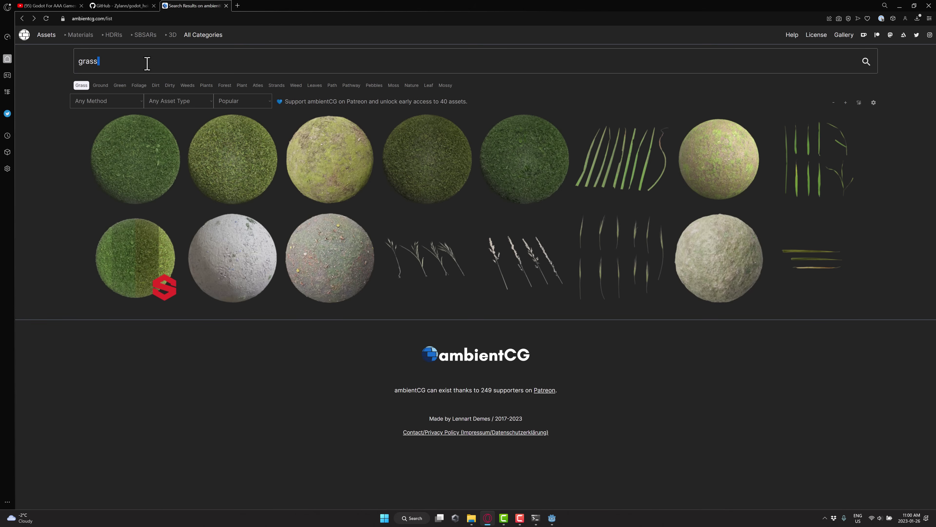
{"action": "double_click", "coordinate": [147, 64]}
{"action": "type", "text": "sand"}
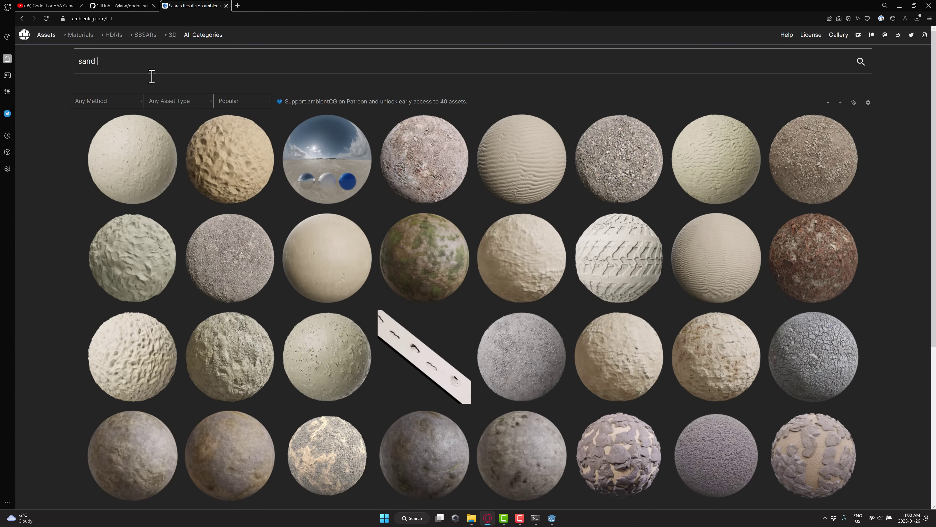
{"action": "left_click", "coordinate": [432, 158]}
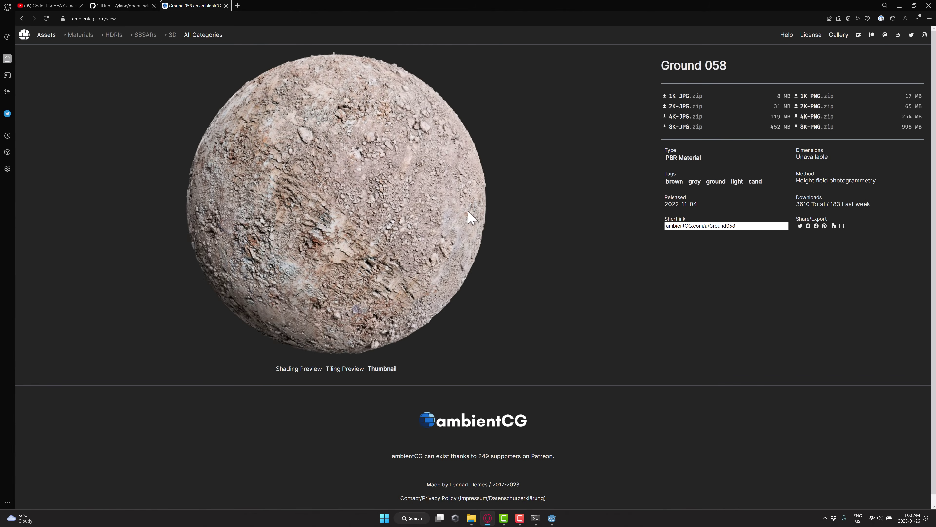
{"action": "left_click", "coordinate": [683, 96]}
Step: Extract Grass004_1K-JPG.zip and Ground058_1K-JPG.zip in the Downloads folder, each into its own folder, using 7-Zip
{"action": "mouse_move", "coordinate": [472, 518]}
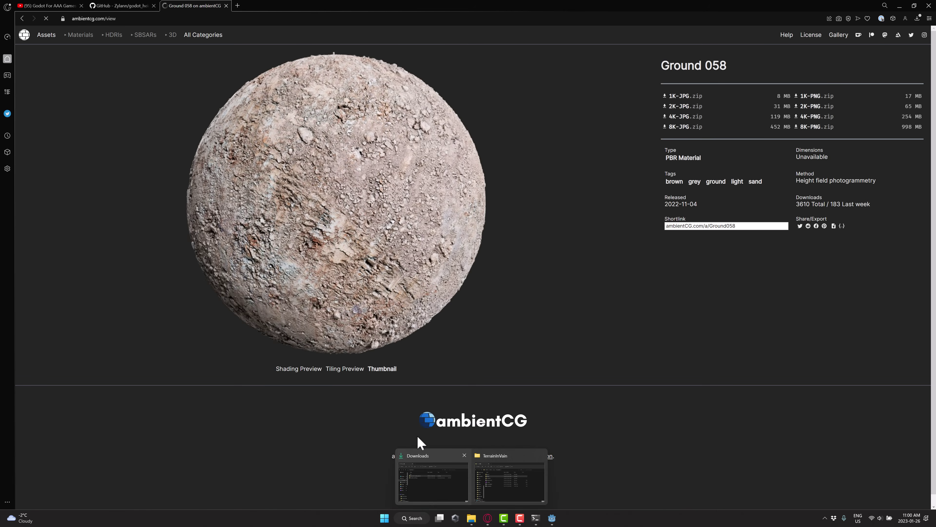
{"action": "left_click", "coordinate": [461, 465]}
{"action": "left_click", "coordinate": [432, 300]}
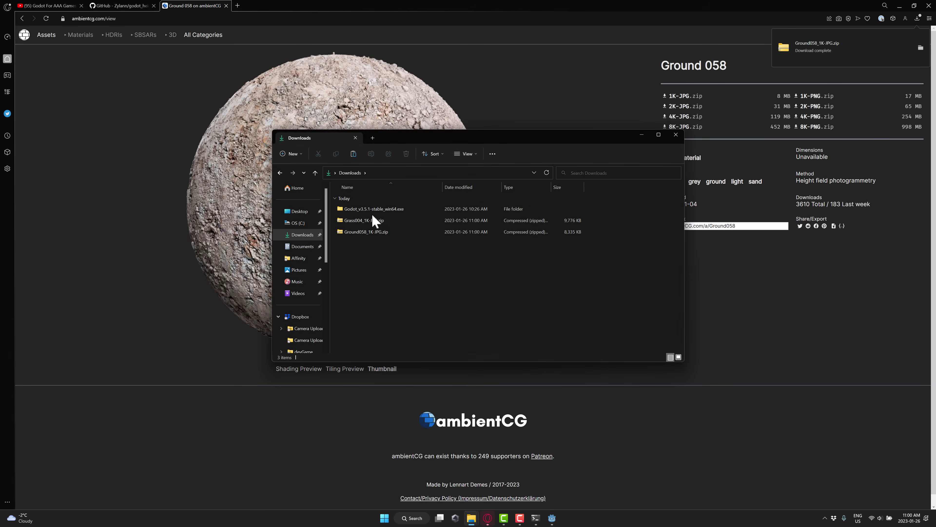
{"action": "right_click", "coordinate": [363, 223]}
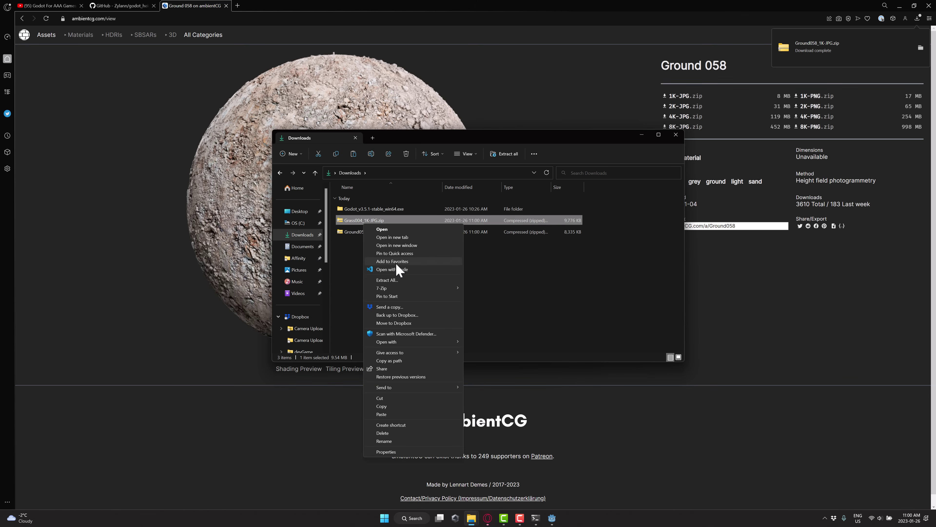
{"action": "mouse_move", "coordinate": [382, 288]}
{"action": "left_click", "coordinate": [528, 322]}
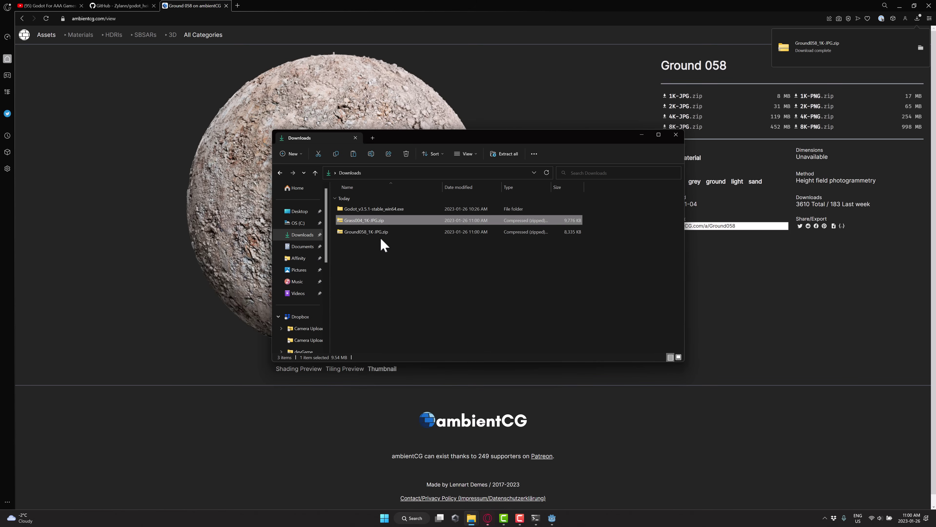
{"action": "left_click", "coordinate": [377, 234]}
{"action": "right_click", "coordinate": [376, 233]}
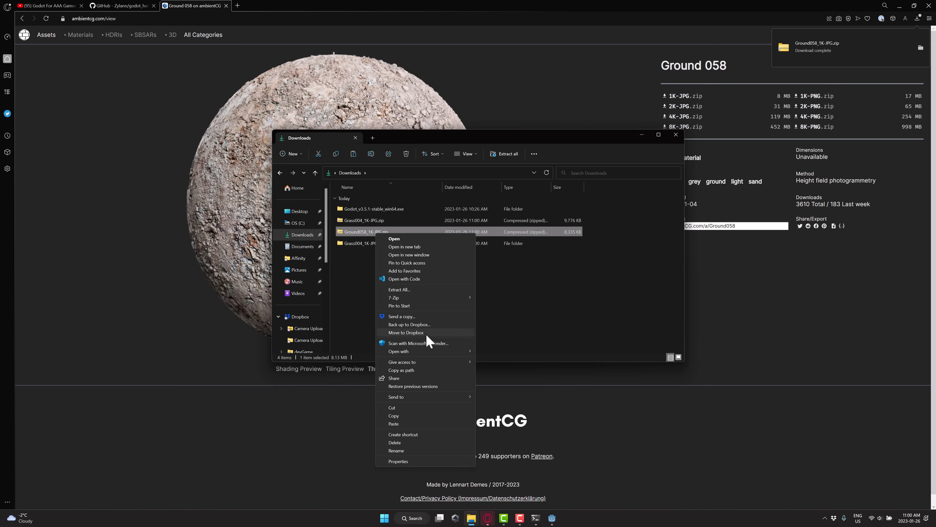
{"action": "mouse_move", "coordinate": [424, 299]}
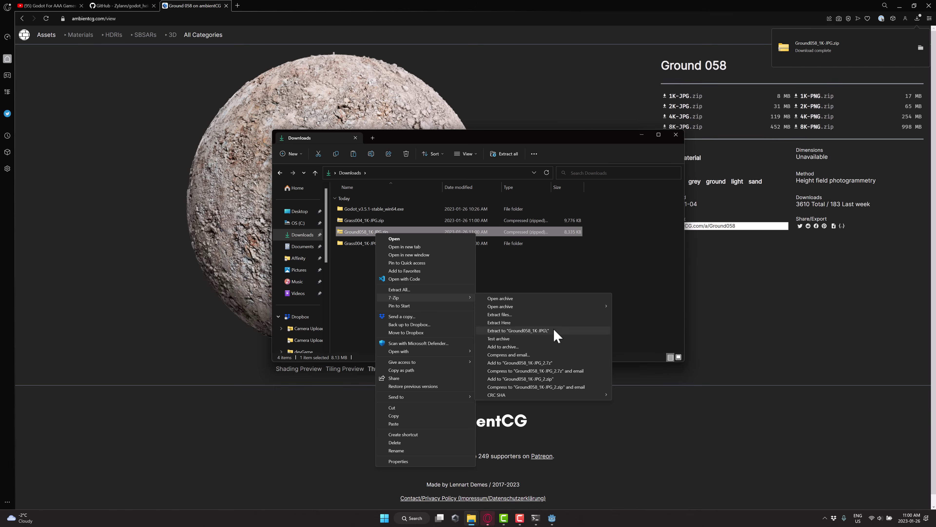
{"action": "left_click", "coordinate": [546, 331]}
Step: Copy the extracted Grass004_1K-JPG and Ground058_1K-JPG folders into the TerrainInVain project folder and open the grass folder there
{"action": "left_click", "coordinate": [362, 245]}
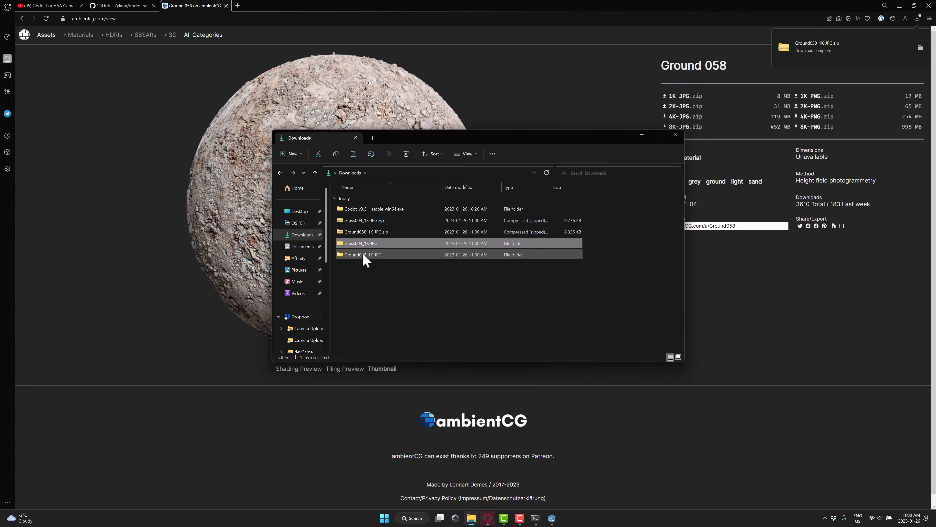
{"action": "left_click", "coordinate": [366, 256], "text": "shift"}
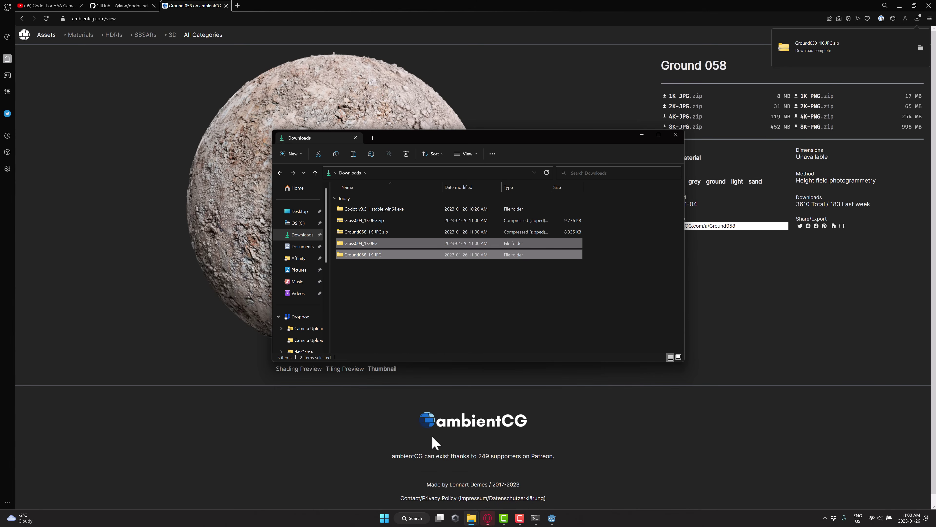
{"action": "mouse_move", "coordinate": [471, 516]}
{"action": "left_click", "coordinate": [481, 496]}
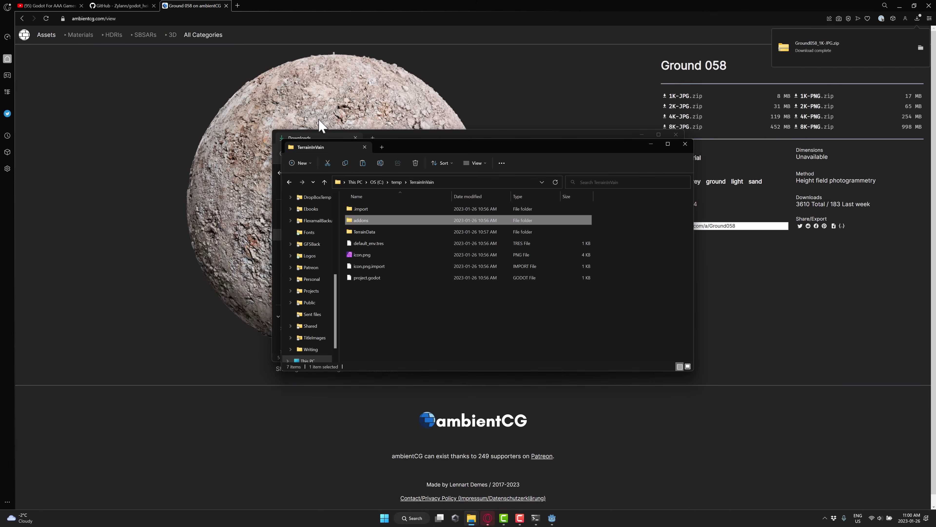
{"action": "left_click", "coordinate": [375, 318]}
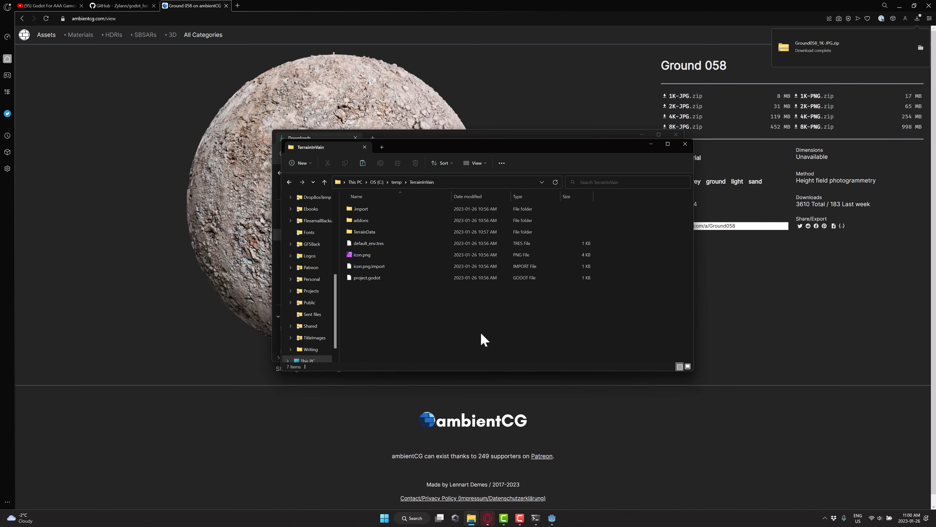
{"action": "key", "text": "ctrl+v"}
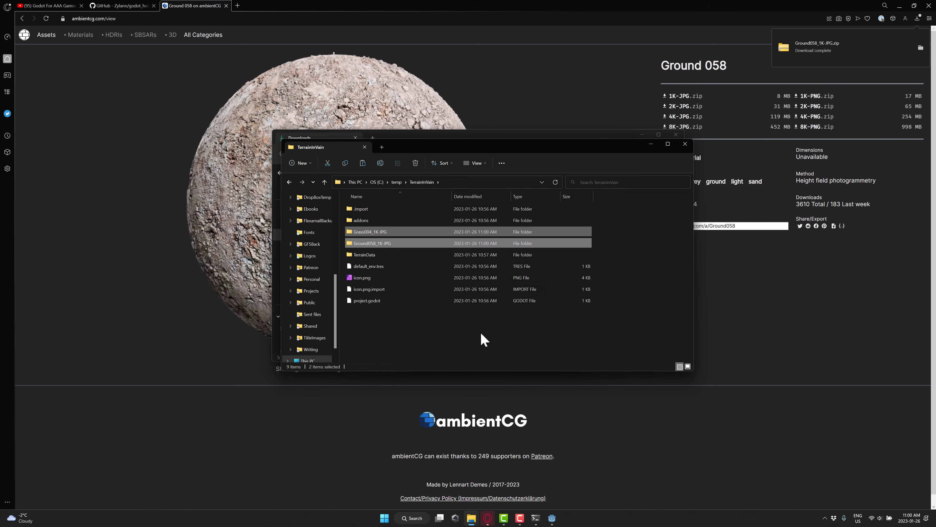
{"action": "double_click", "coordinate": [367, 232]}
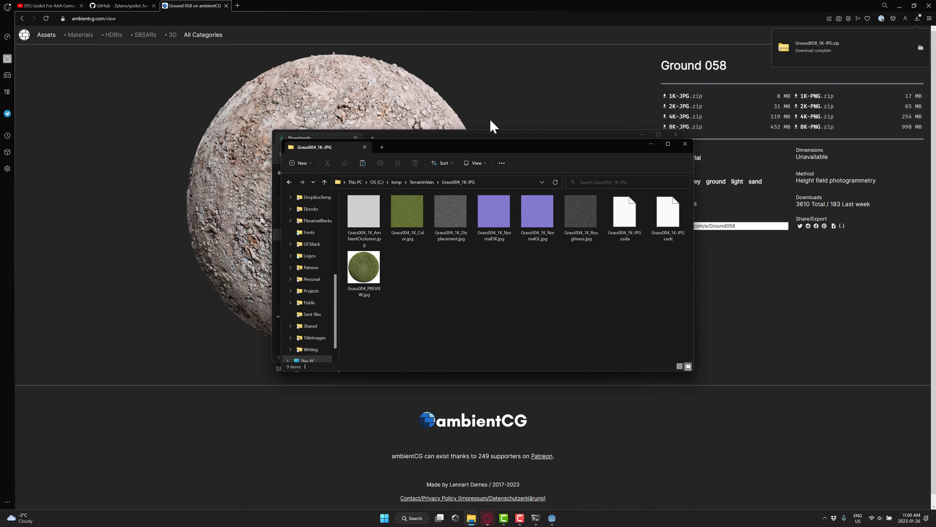
Step: Switch to Godot, widen the terrain's texture list and open the Texture Set Import Tool
{"action": "left_click", "coordinate": [552, 518]}
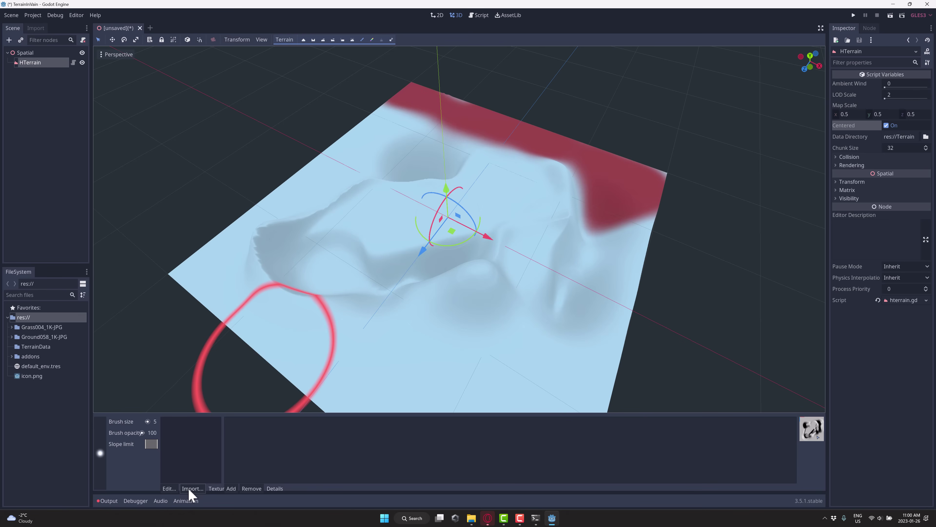
{"action": "left_click_drag", "start_coordinate": [223, 473], "coordinate": [284, 472]}
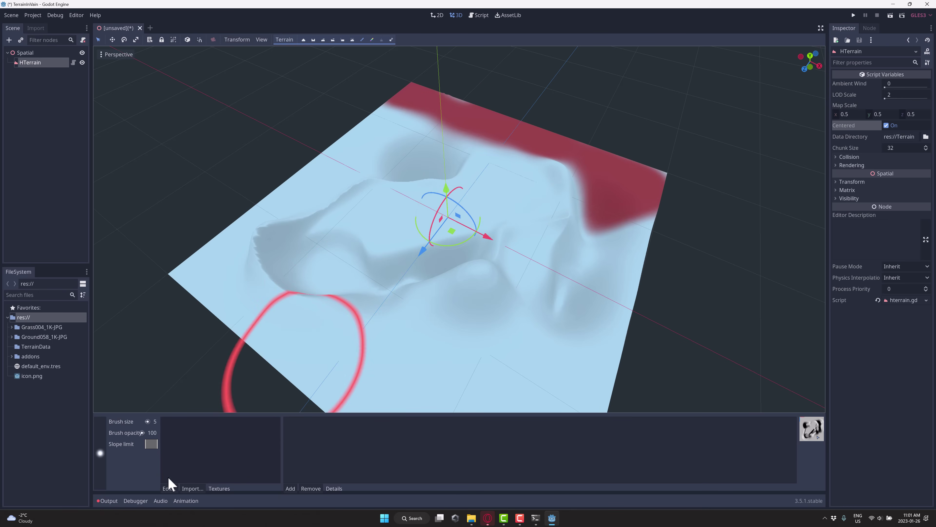
{"action": "left_click", "coordinate": [192, 488]}
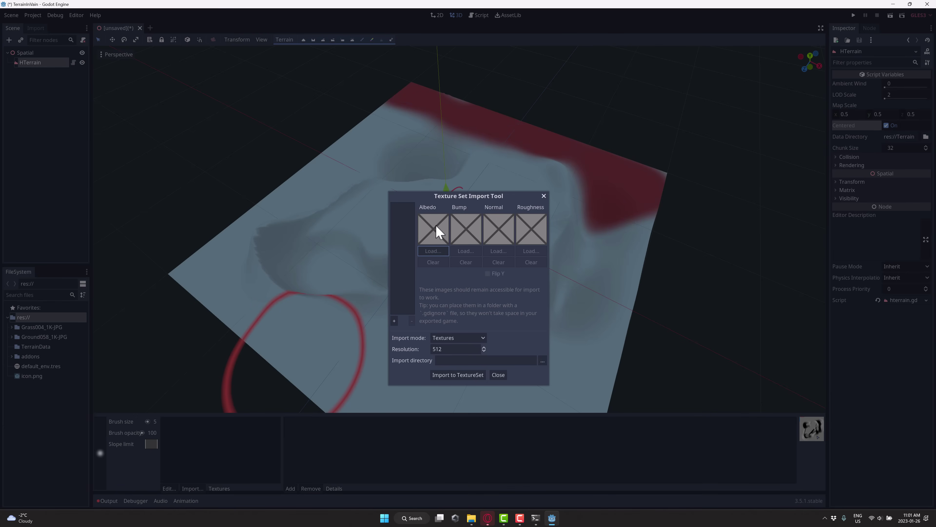
Step: Add a texture slot to the import set and load Grass004_1K_Color.jpg as its albedo
{"action": "left_click", "coordinate": [394, 320]}
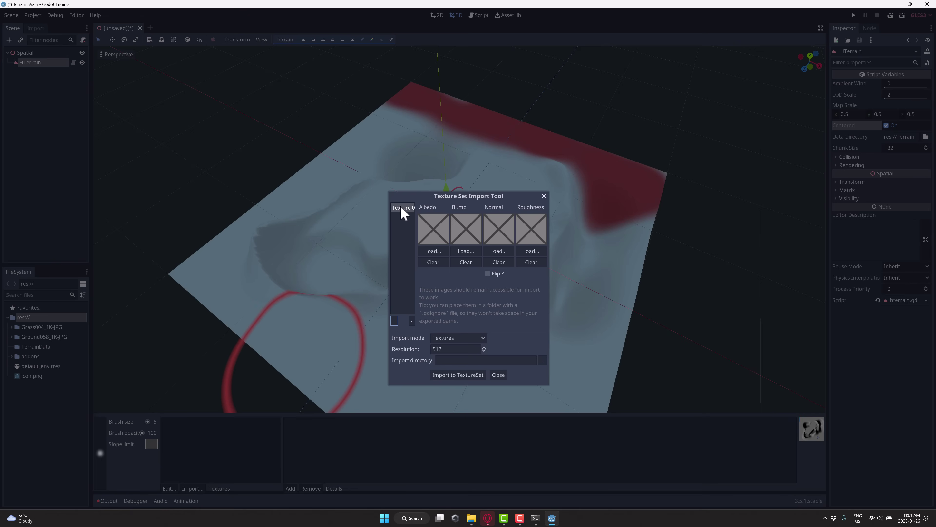
{"action": "left_click", "coordinate": [402, 207]}
{"action": "left_click", "coordinate": [433, 252]}
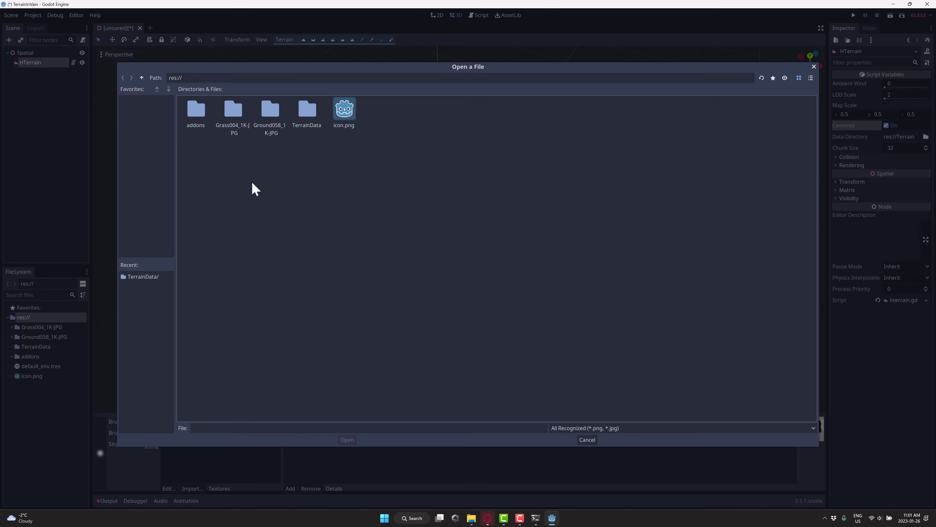
{"action": "double_click", "coordinate": [233, 115]}
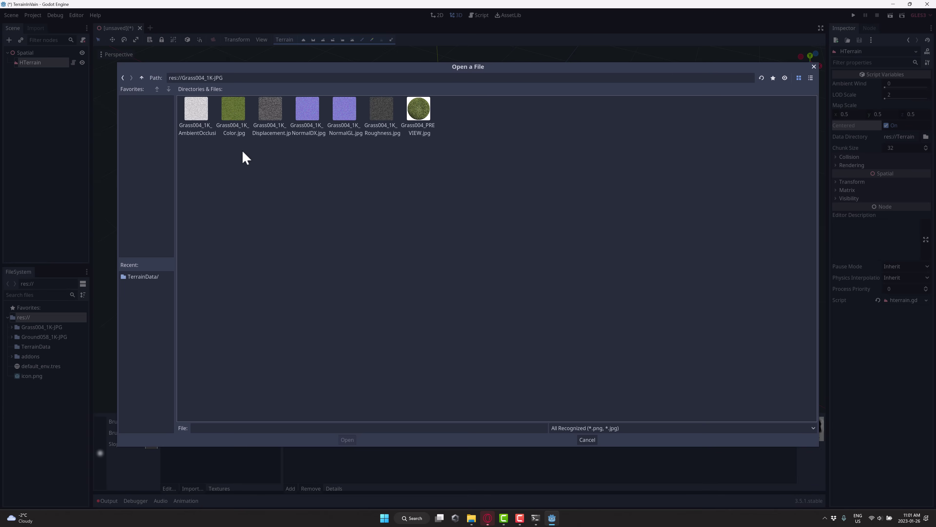
{"action": "double_click", "coordinate": [226, 105]}
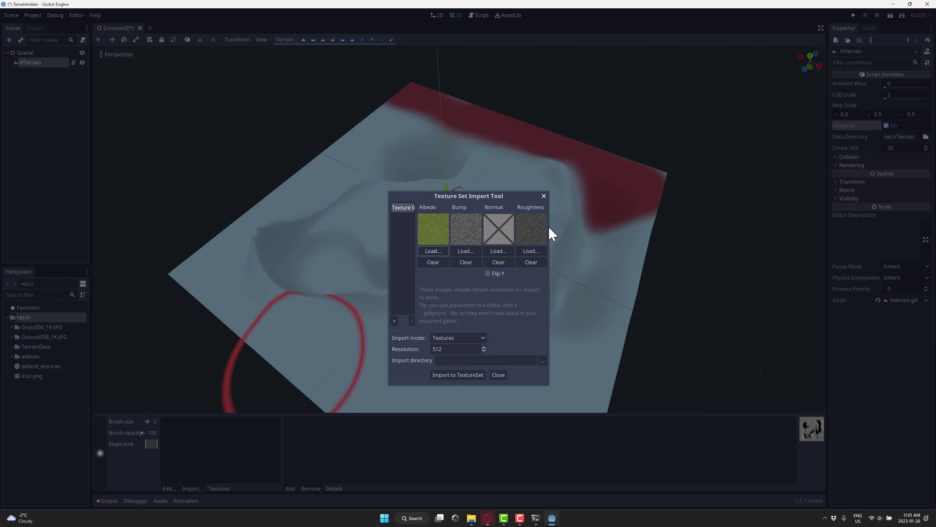
Step: Load Grass004_1K_NormalGL.jpg as the grass slot's normal map and import it to the TextureSet
{"action": "left_click", "coordinate": [498, 252]}
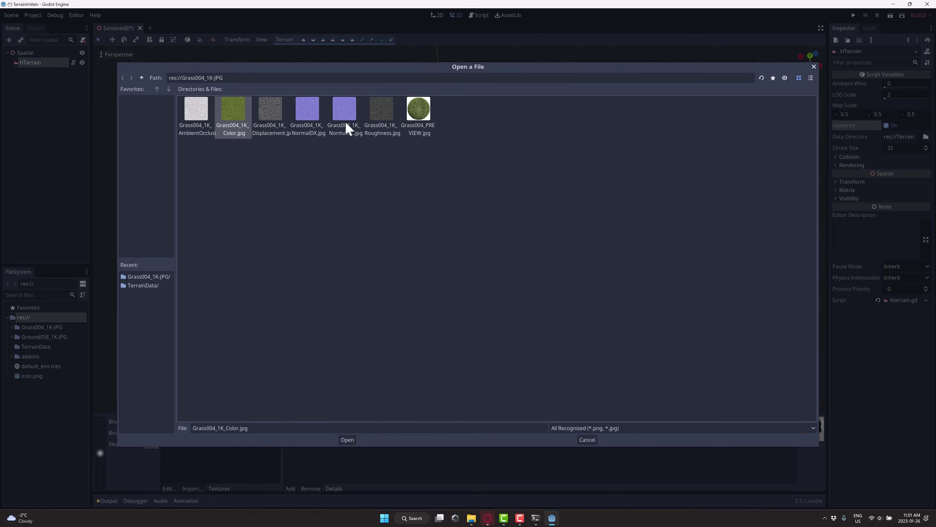
{"action": "double_click", "coordinate": [342, 113]}
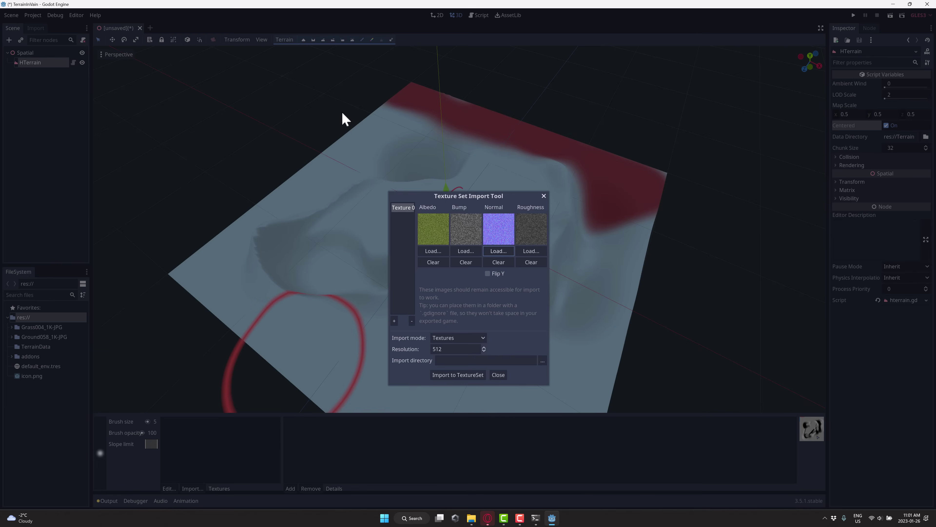
{"action": "left_click", "coordinate": [456, 373]}
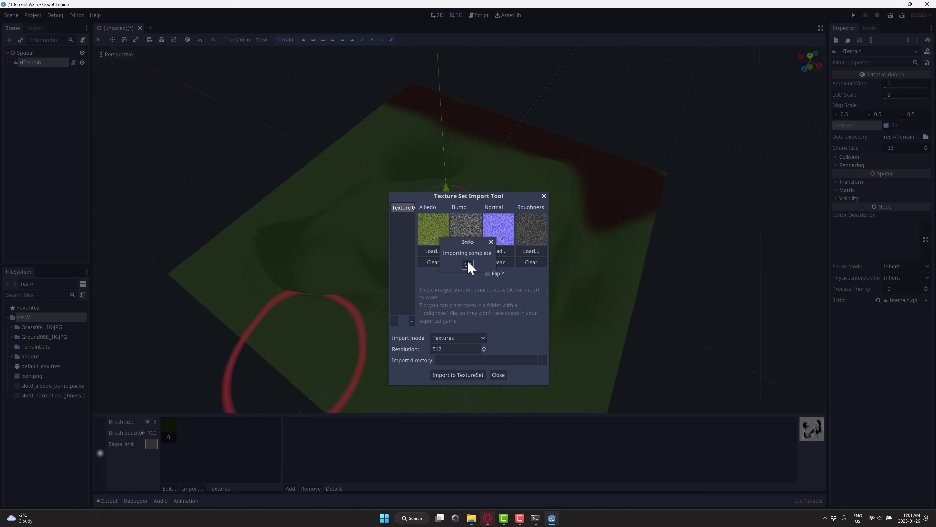
{"action": "left_click", "coordinate": [468, 265]}
Step: Move the import dialog off the terrain's centre, add a second texture slot and load Ground058_1K_Color.jpg as its albedo
{"action": "left_click_drag", "start_coordinate": [465, 200], "coordinate": [607, 170]}
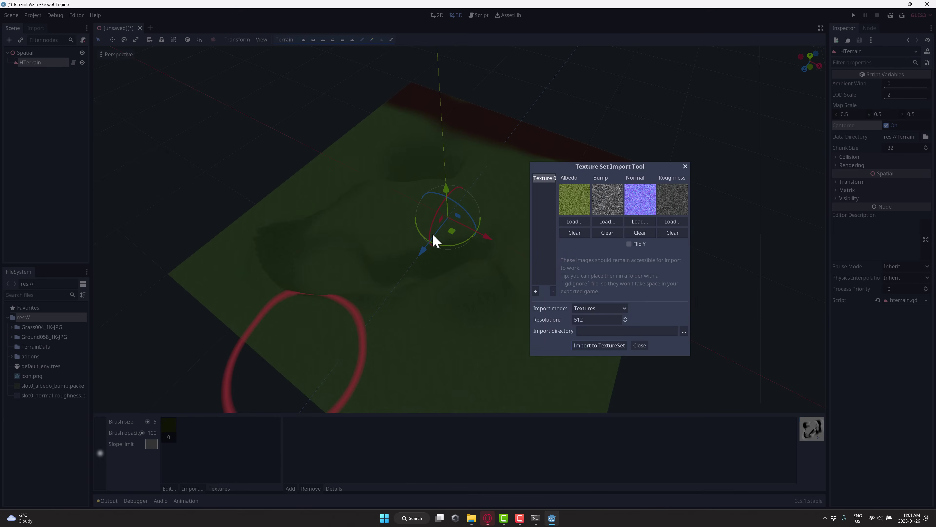
{"action": "left_click", "coordinate": [536, 292]}
{"action": "left_click", "coordinate": [575, 221]}
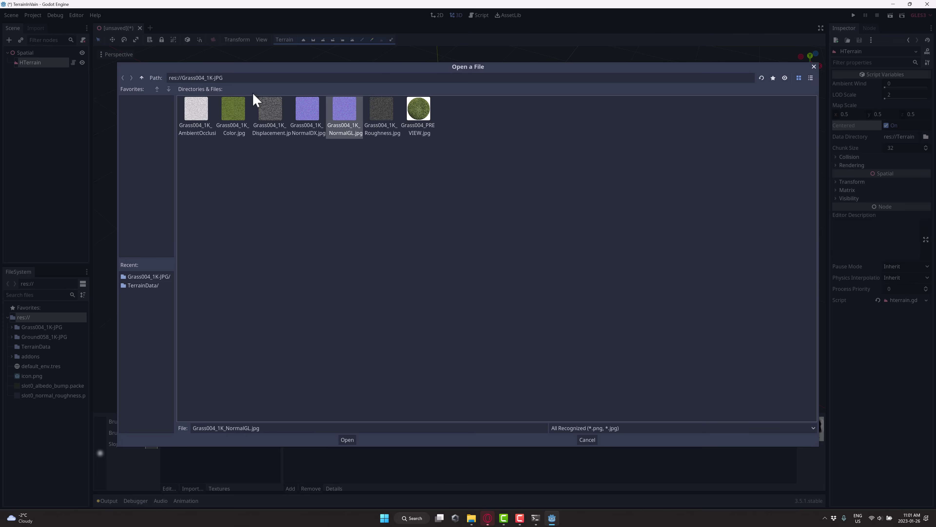
{"action": "left_click", "coordinate": [142, 77]}
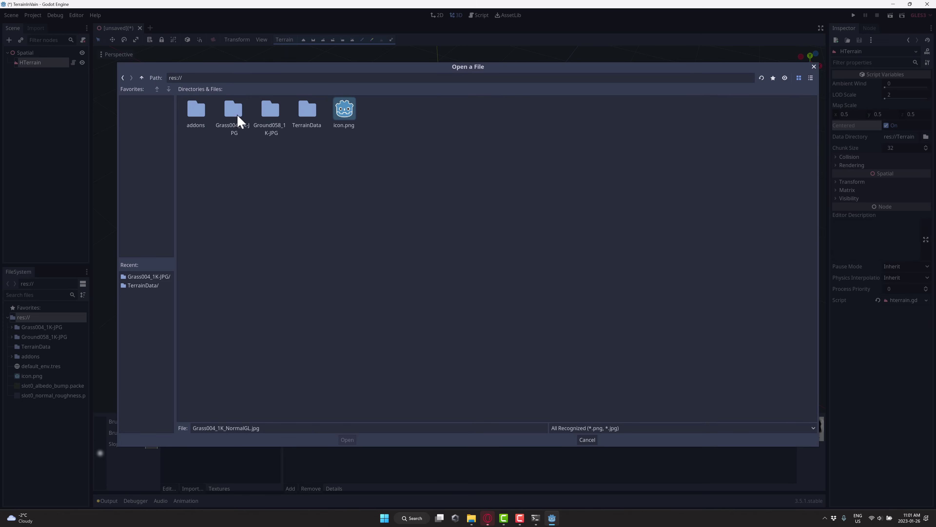
{"action": "left_click", "coordinate": [268, 112]}
{"action": "double_click", "coordinate": [271, 117]}
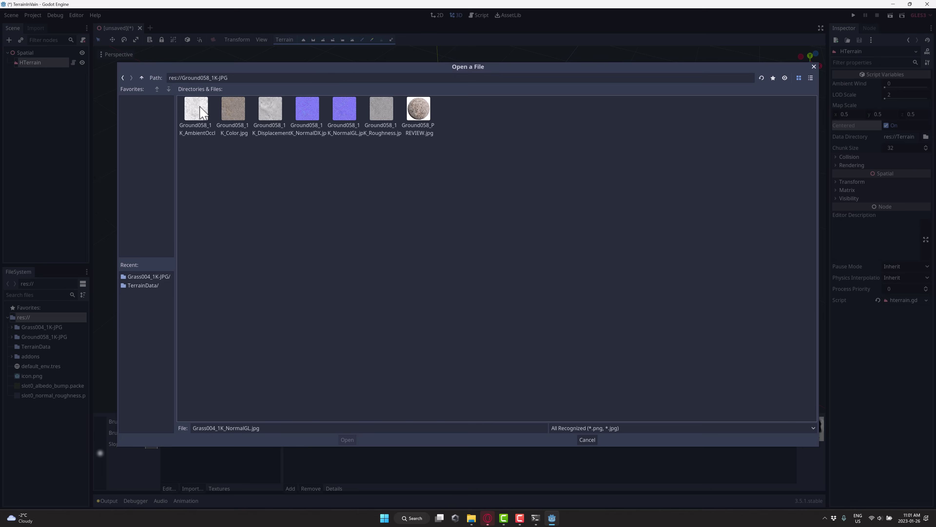
{"action": "double_click", "coordinate": [231, 108]}
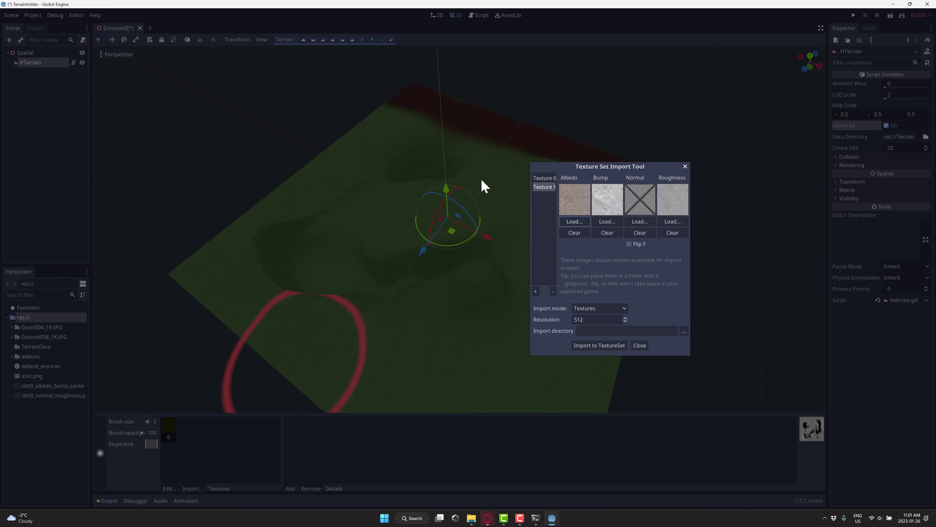
Step: Load Ground058_1K_NormalGL.jpg as the second slot's normal map, import to the TextureSet and close the import tool
{"action": "left_click", "coordinate": [640, 222]}
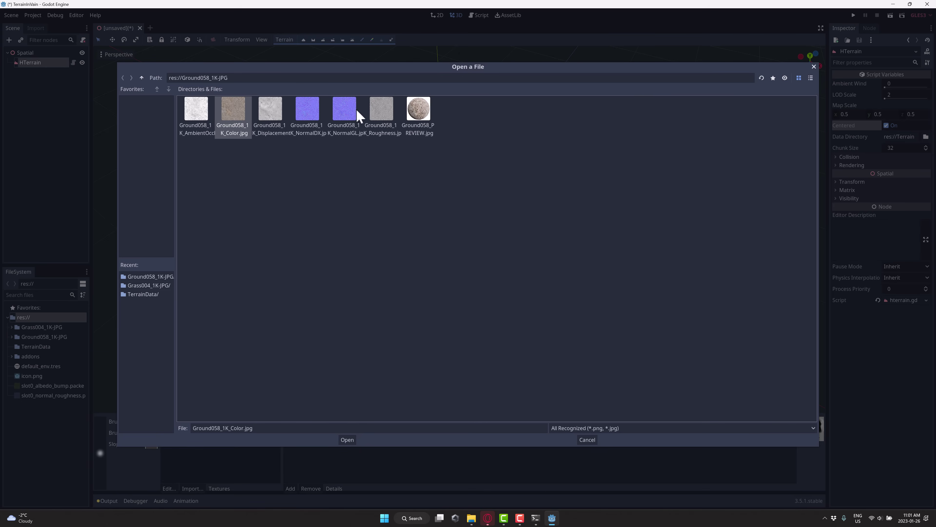
{"action": "double_click", "coordinate": [349, 108]}
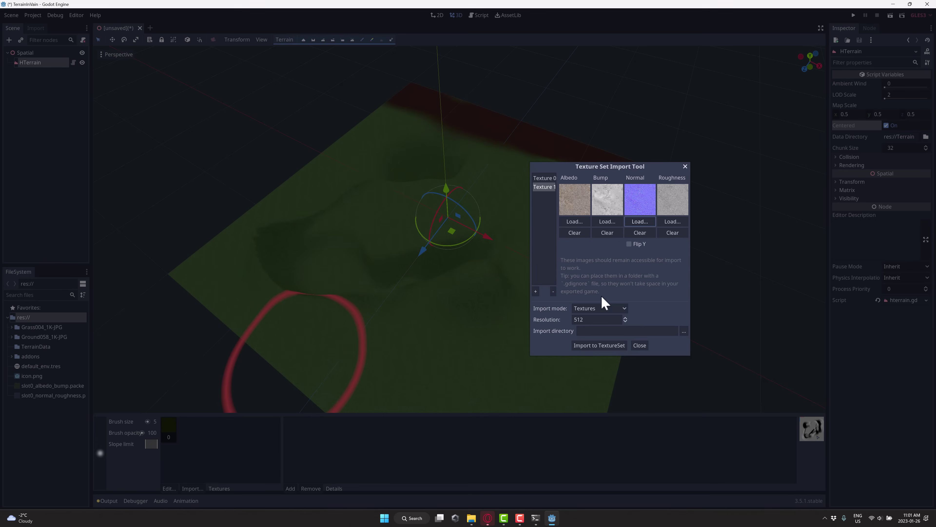
{"action": "left_click", "coordinate": [609, 346]}
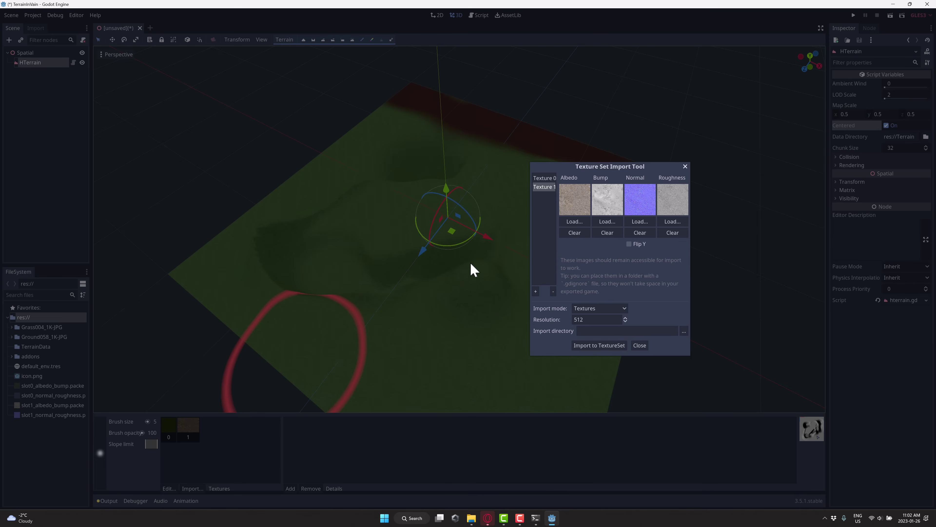
{"action": "left_click", "coordinate": [640, 346]}
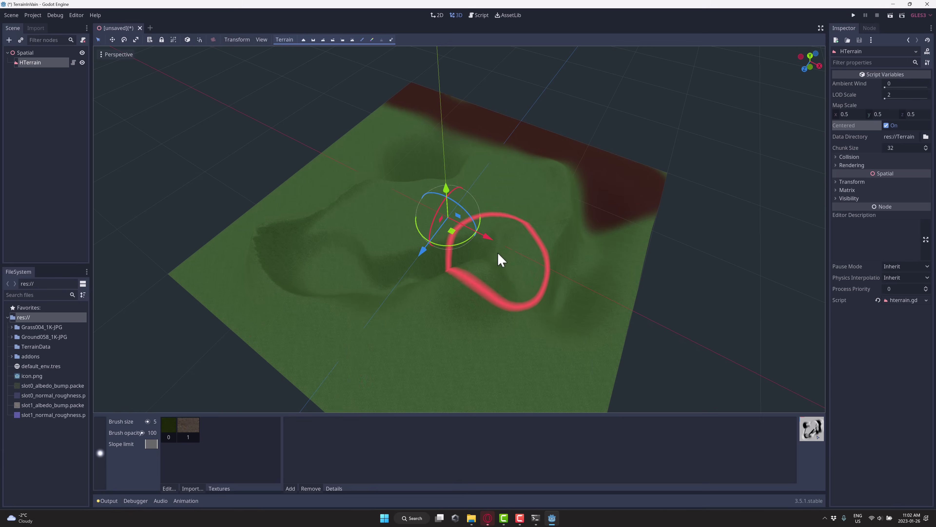
Step: Inspect the brush settings with the dialog moved off the terrain, and close them
{"action": "left_click", "coordinate": [98, 452]}
{"action": "mouse_move", "coordinate": [491, 210]}
{"action": "left_mouse_down"}
{"action": "mouse_move", "coordinate": [715, 194]}
{"action": "mouse_move", "coordinate": [666, 207]}
{"action": "mouse_move", "coordinate": [678, 215]}
{"action": "left_mouse_up"}
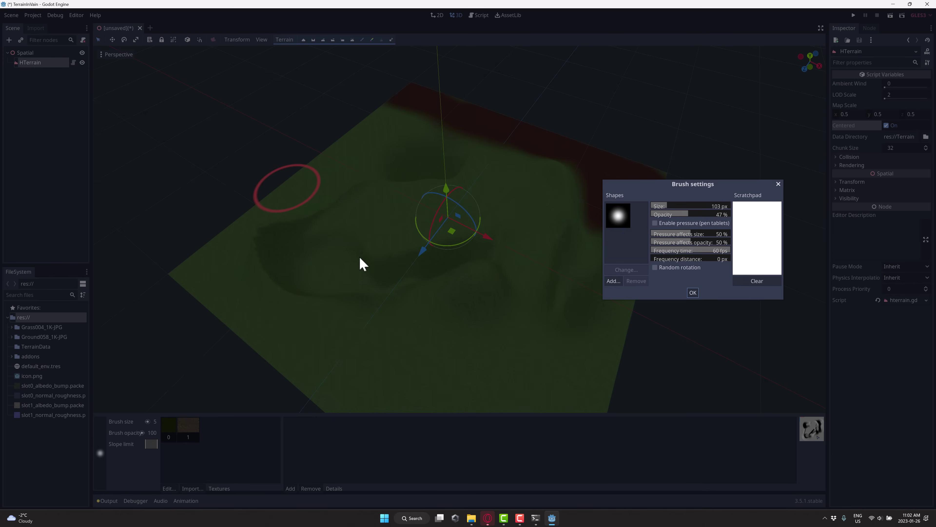
{"action": "left_click", "coordinate": [692, 293]}
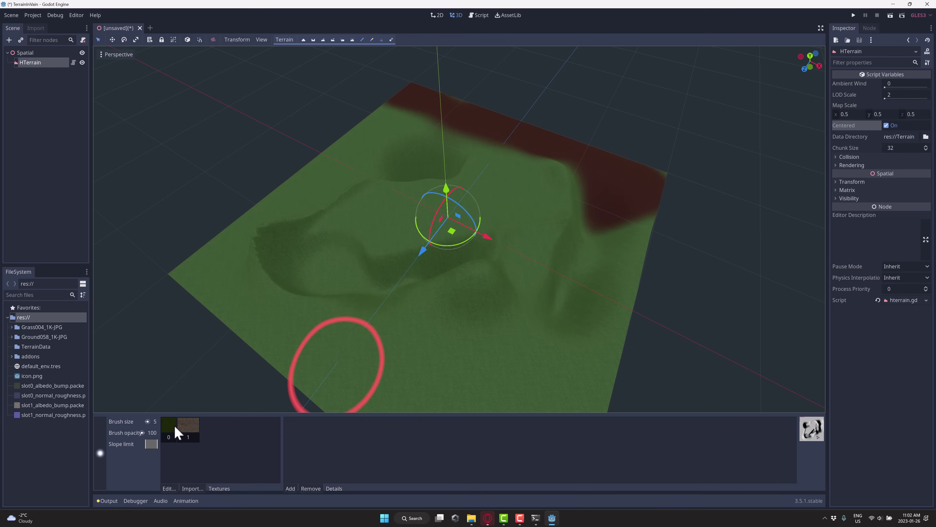
Step: Add a detail layer to the terrain and select its HTerrainDetailLayer node
{"action": "left_click", "coordinate": [289, 489]}
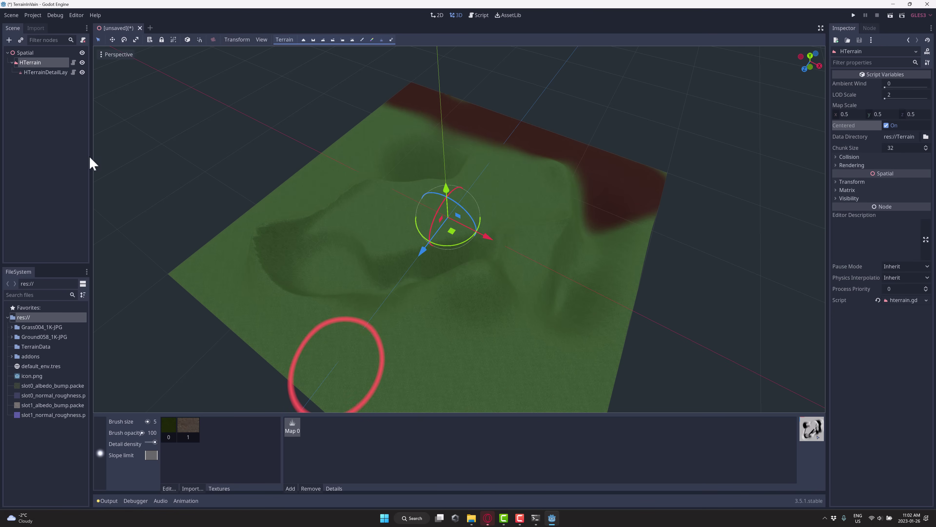
{"action": "left_click", "coordinate": [46, 73]}
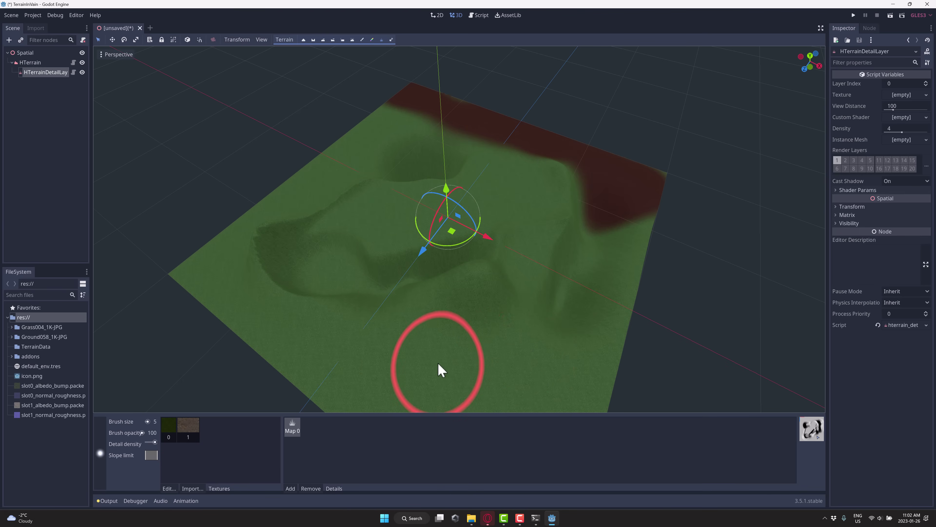
Step: Paint ground texture 1 in a wide band across the terrain's front, and raise a tall peak at the band's middle
{"action": "left_click", "coordinate": [190, 429]}
{"action": "mouse_move", "coordinate": [468, 360]}
{"action": "left_mouse_down"}
{"action": "mouse_move", "coordinate": [437, 358]}
{"action": "mouse_move", "coordinate": [306, 326]}
{"action": "mouse_move", "coordinate": [485, 368]}
{"action": "mouse_move", "coordinate": [556, 333]}
{"action": "mouse_move", "coordinate": [614, 257]}
{"action": "mouse_move", "coordinate": [586, 301]}
{"action": "mouse_move", "coordinate": [549, 334]}
{"action": "left_mouse_up"}
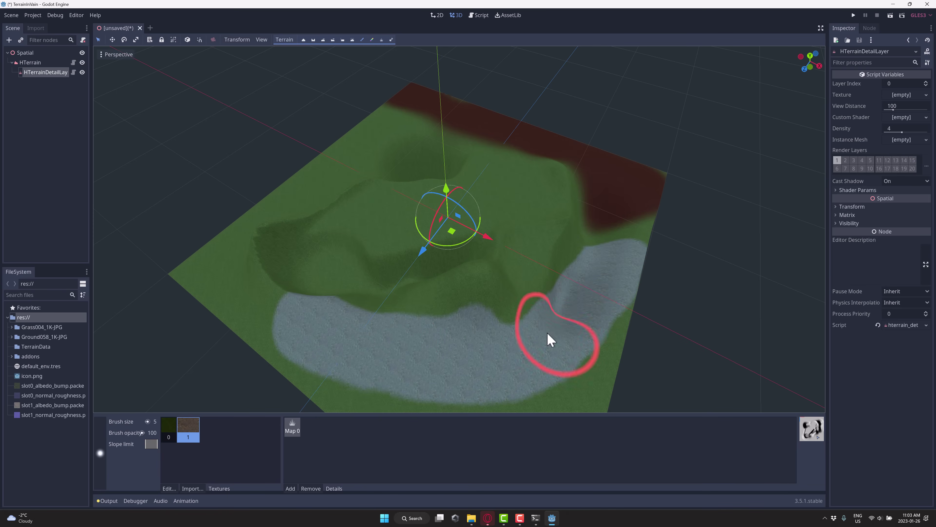
{"action": "left_click", "coordinate": [307, 39]}
{"action": "mouse_move", "coordinate": [538, 311]}
{"action": "left_mouse_down"}
{"action": "mouse_move", "coordinate": [554, 275]}
{"action": "mouse_move", "coordinate": [554, 284]}
{"action": "mouse_move", "coordinate": [531, 265]}
{"action": "mouse_move", "coordinate": [516, 278]}
{"action": "mouse_move", "coordinate": [472, 285]}
{"action": "mouse_move", "coordinate": [482, 260]}
{"action": "mouse_move", "coordinate": [475, 294]}
{"action": "mouse_move", "coordinate": [487, 252]}
{"action": "left_mouse_up"}
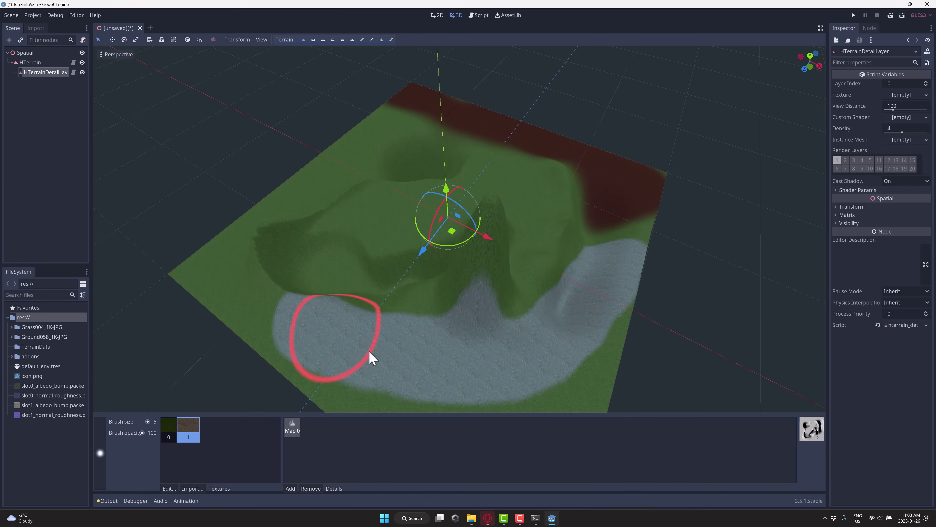
Step: Cover the peak and its base with grass texture 0, and paint ground texture 1 around them using a narrow slope limit
{"action": "left_click", "coordinate": [169, 428]}
{"action": "mouse_move", "coordinate": [486, 302]}
{"action": "left_mouse_down"}
{"action": "mouse_move", "coordinate": [456, 318]}
{"action": "mouse_move", "coordinate": [391, 329]}
{"action": "mouse_move", "coordinate": [465, 346]}
{"action": "mouse_move", "coordinate": [491, 189]}
{"action": "mouse_move", "coordinate": [501, 266]}
{"action": "mouse_move", "coordinate": [554, 379]}
{"action": "mouse_move", "coordinate": [543, 328]}
{"action": "left_mouse_up"}
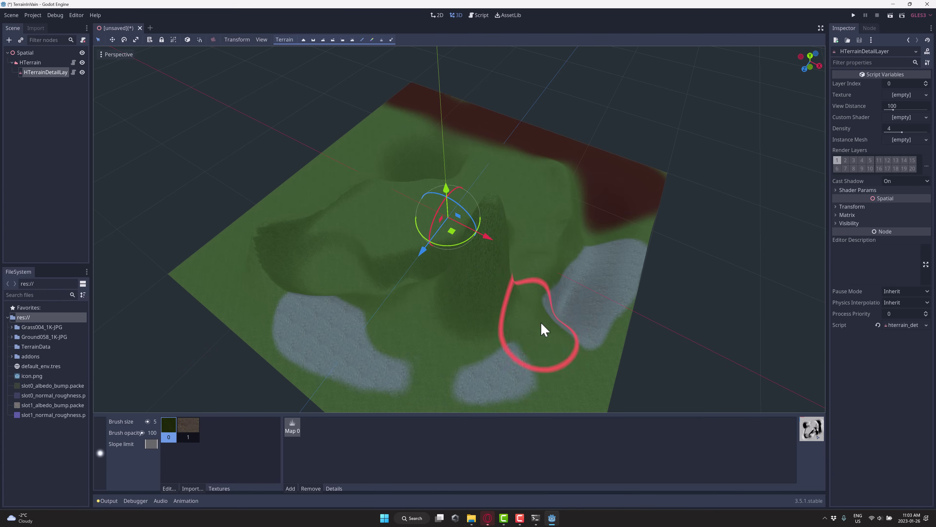
{"action": "left_click", "coordinate": [195, 426]}
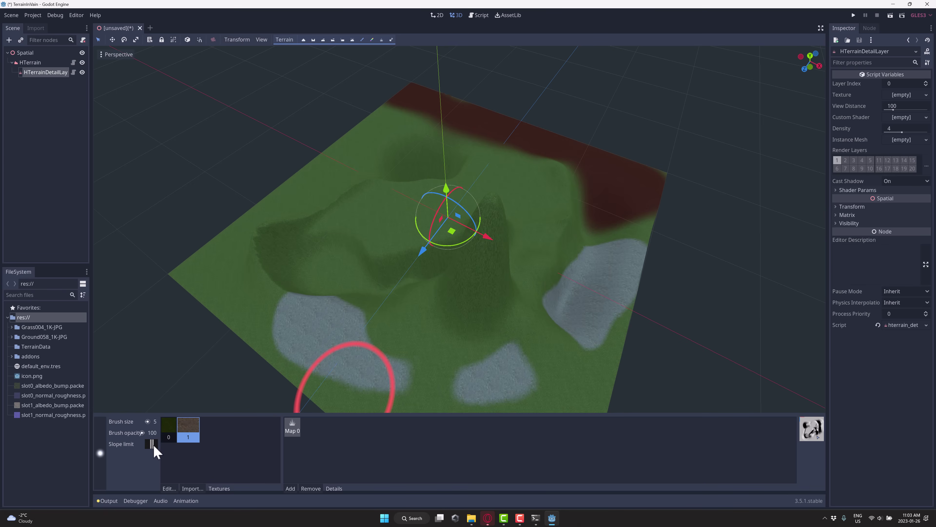
{"action": "mouse_move", "coordinate": [331, 351]}
{"action": "left_mouse_down"}
{"action": "mouse_move", "coordinate": [452, 308]}
{"action": "mouse_move", "coordinate": [452, 293]}
{"action": "mouse_move", "coordinate": [470, 277]}
{"action": "mouse_move", "coordinate": [537, 242]}
{"action": "mouse_move", "coordinate": [481, 287]}
{"action": "mouse_move", "coordinate": [454, 270]}
{"action": "mouse_move", "coordinate": [381, 323]}
{"action": "mouse_move", "coordinate": [302, 315]}
{"action": "left_mouse_up"}
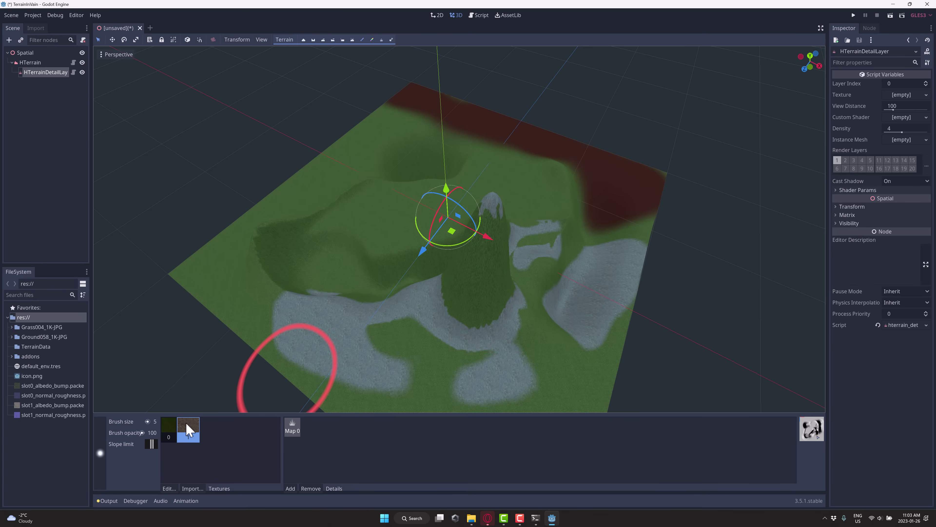
Step: Shift the slope limit to steeper slopes, paint the peak's sides with ground texture 1, and repaint them with grass texture 0
{"action": "left_click", "coordinate": [155, 445]}
{"action": "left_click_drag", "start_coordinate": [152, 447], "coordinate": [157, 448]}
{"action": "left_click_drag", "start_coordinate": [494, 213], "coordinate": [495, 209]}
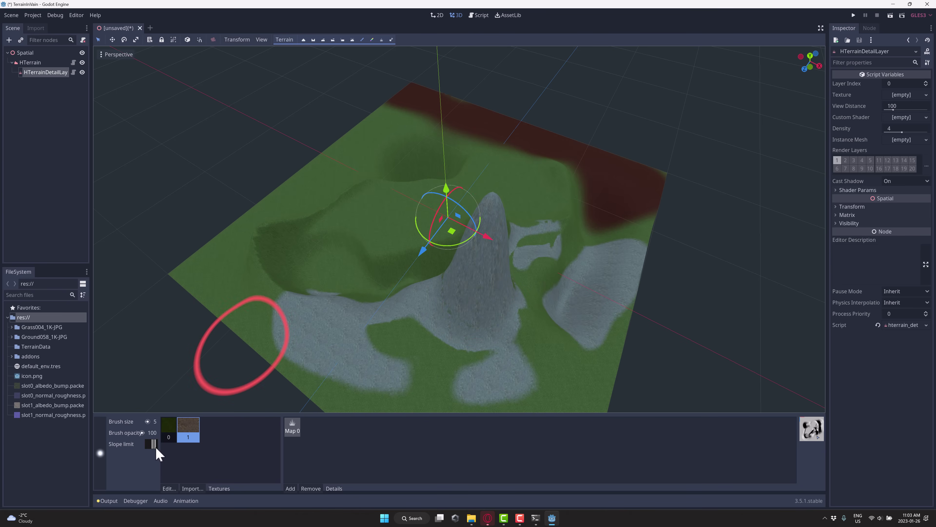
{"action": "left_click", "coordinate": [164, 428]}
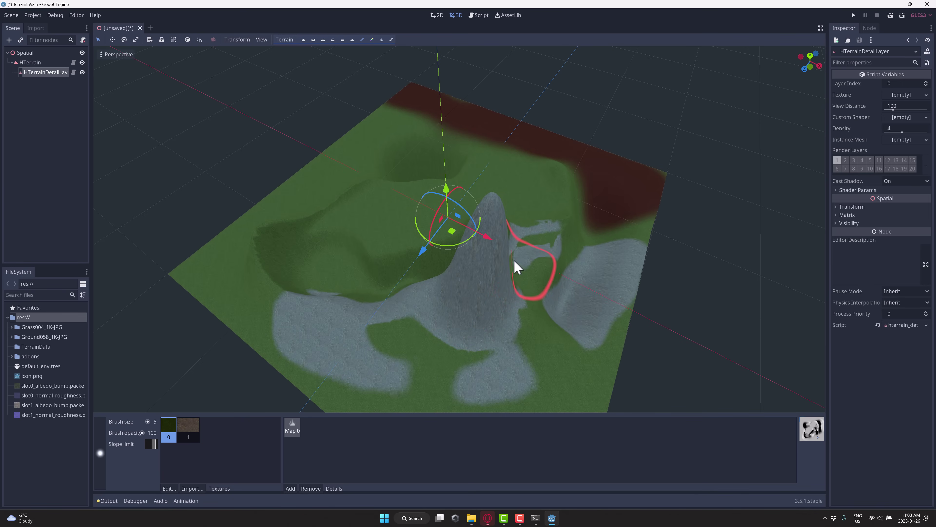
{"action": "mouse_move", "coordinate": [513, 258]}
{"action": "left_mouse_down"}
{"action": "mouse_move", "coordinate": [486, 273]}
{"action": "mouse_move", "coordinate": [479, 251]}
{"action": "left_mouse_up"}
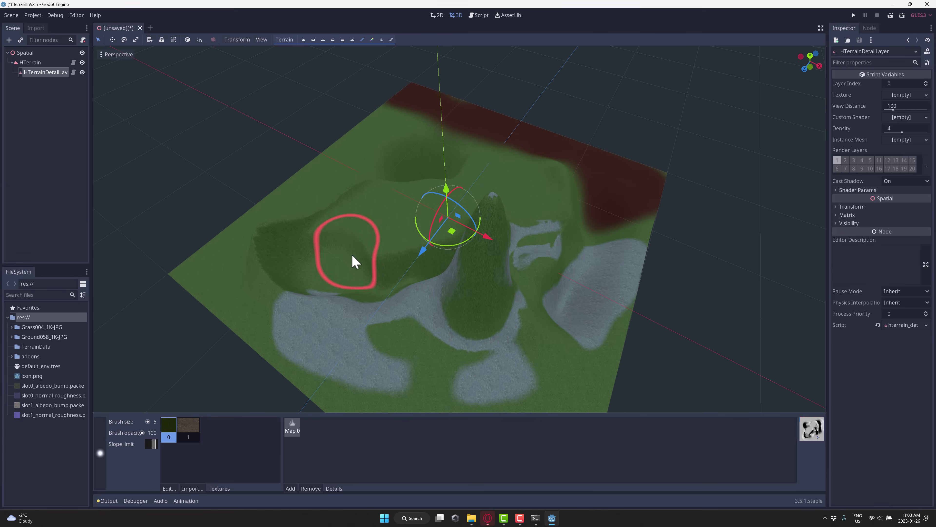
Step: Reduce the brush size to 52 px and cut a hole in the hollow inside the curved ridge
{"action": "scroll", "coordinate": [365, 300], "scroll_direction": "up", "scroll_amount": 3}
{"action": "mouse_move", "coordinate": [382, 320]}
{"action": "middle_mouse_down"}
{"action": "mouse_move", "coordinate": [434, 320]}
{"action": "mouse_move", "coordinate": [332, 374]}
{"action": "mouse_move", "coordinate": [319, 345]}
{"action": "mouse_move", "coordinate": [297, 360]}
{"action": "mouse_move", "coordinate": [318, 295]}
{"action": "middle_mouse_up"}
{"action": "scroll", "coordinate": [342, 192], "scroll_direction": "up", "scroll_amount": 10}
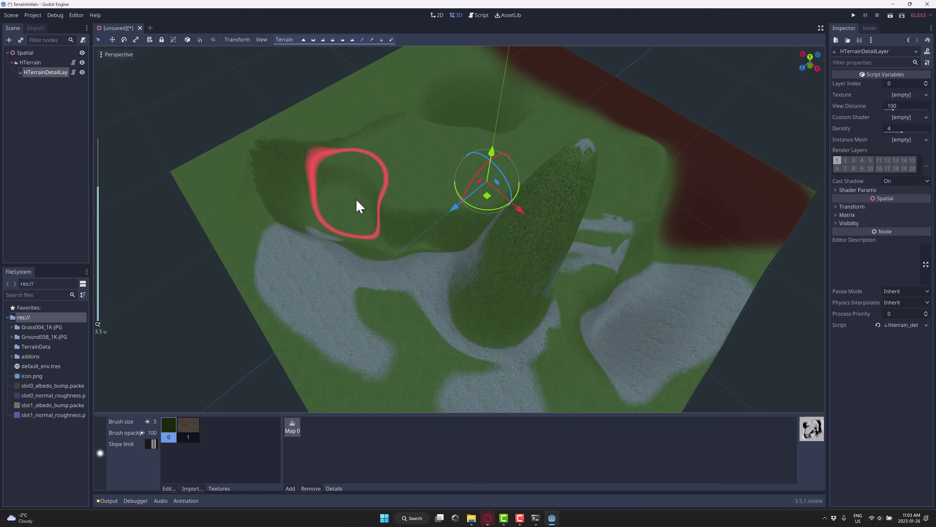
{"action": "left_click", "coordinate": [392, 39]}
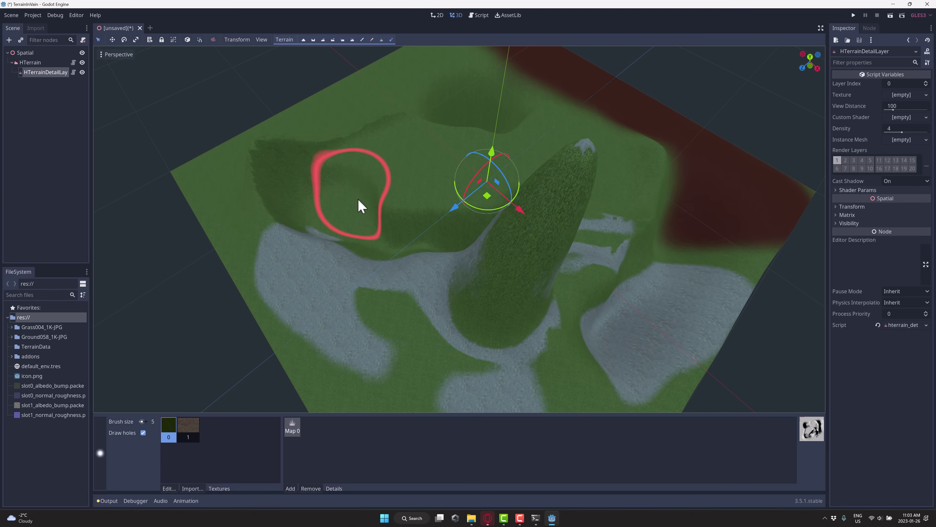
{"action": "left_click", "coordinate": [100, 453]}
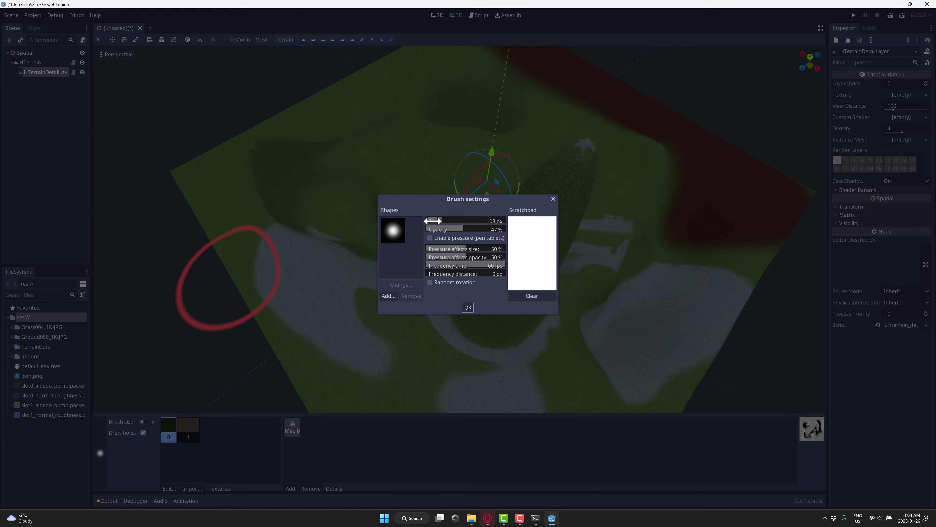
{"action": "left_click_drag", "start_coordinate": [442, 221], "coordinate": [434, 221]}
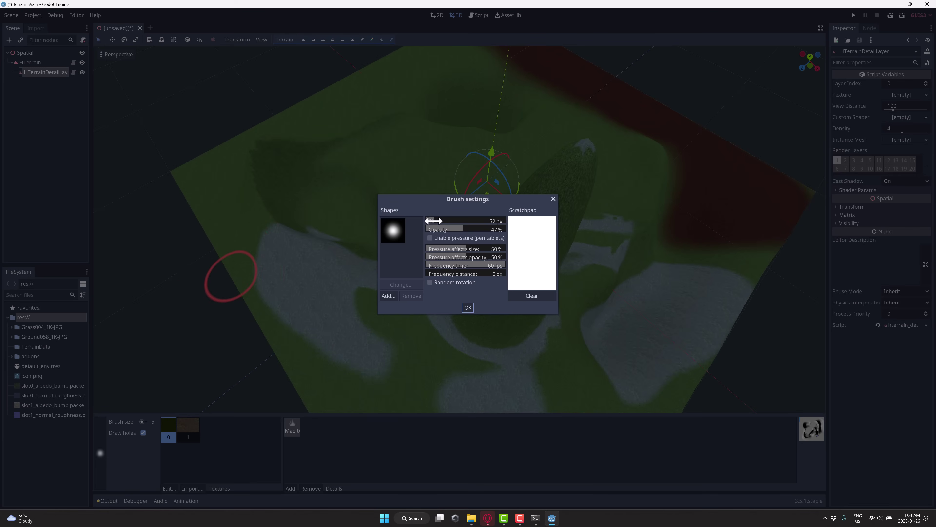
{"action": "left_click", "coordinate": [358, 206]}
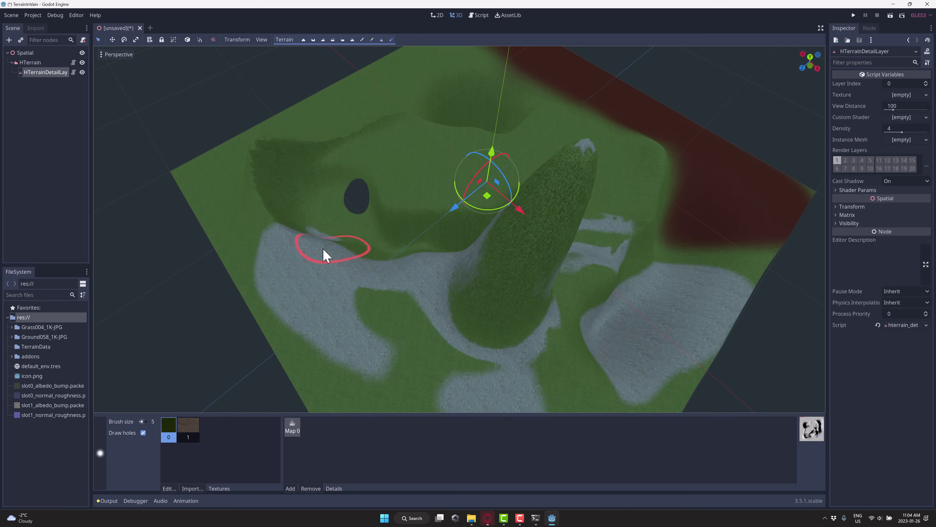
Step: Cut a large irregular hole between the red strip and the ground patch, and another near the terrain's opposite corner
{"action": "mouse_move", "coordinate": [700, 203]}
{"action": "left_mouse_down"}
{"action": "mouse_move", "coordinate": [726, 213]}
{"action": "mouse_move", "coordinate": [704, 255]}
{"action": "mouse_move", "coordinate": [663, 280]}
{"action": "mouse_move", "coordinate": [644, 279]}
{"action": "mouse_move", "coordinate": [679, 206]}
{"action": "mouse_move", "coordinate": [660, 256]}
{"action": "left_mouse_up"}
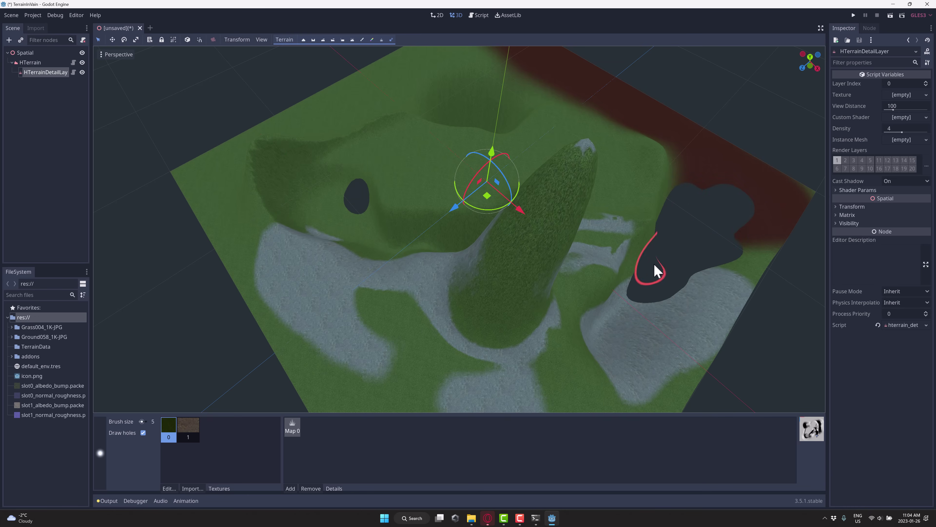
{"action": "middle_click_drag", "start_coordinate": [734, 295], "coordinate": [719, 253]}
{"action": "scroll", "coordinate": [719, 253], "scroll_direction": "down", "scroll_amount": 3}
{"action": "middle_click_drag", "start_coordinate": [657, 315], "coordinate": [642, 375]}
{"action": "mouse_move", "coordinate": [454, 328]}
{"action": "left_mouse_down"}
{"action": "mouse_move", "coordinate": [419, 320]}
{"action": "mouse_move", "coordinate": [465, 354]}
{"action": "mouse_move", "coordinate": [449, 338]}
{"action": "left_mouse_up"}
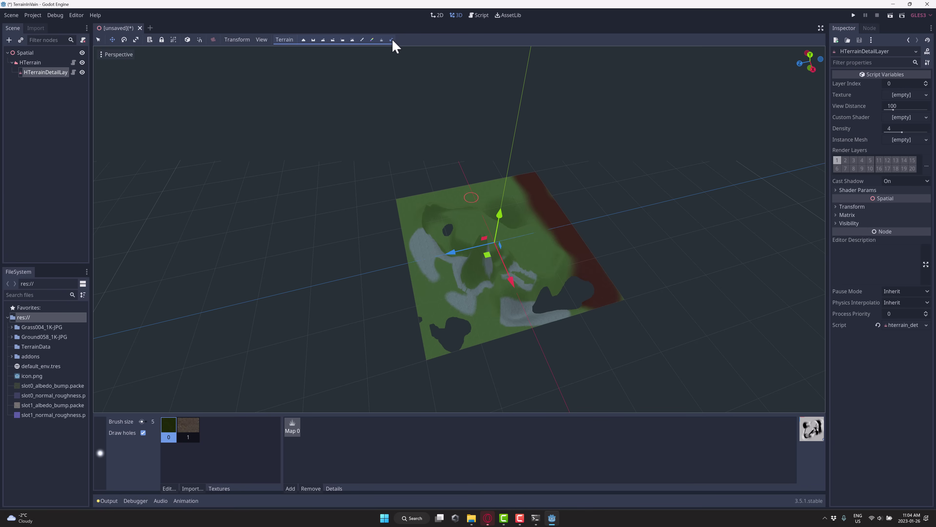
Step: Switch to detail painting and add six more detail layers to the terrain
{"action": "left_click", "coordinate": [384, 41]}
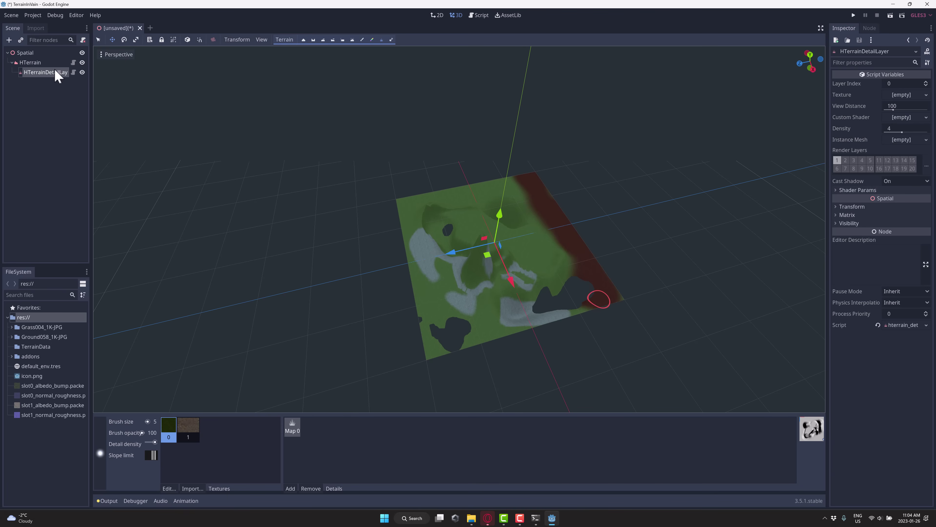
{"action": "left_click", "coordinate": [290, 488]}
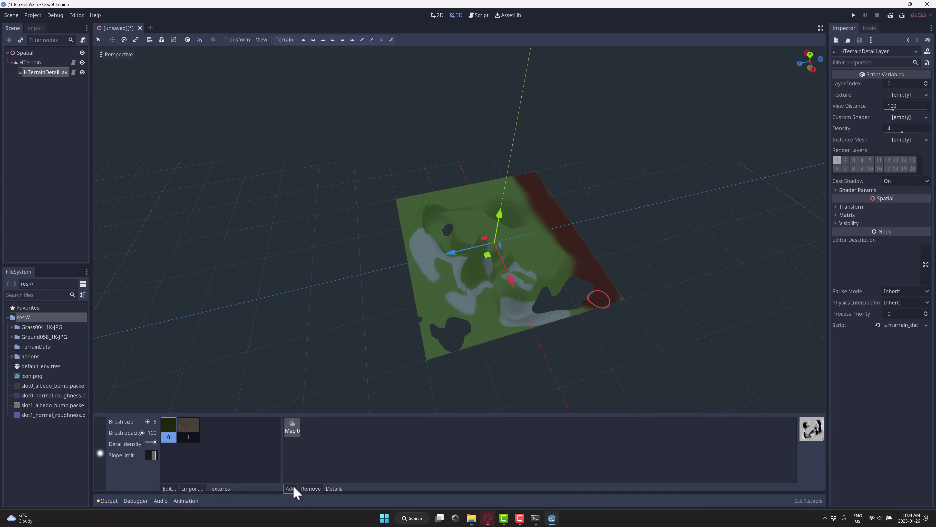
{"action": "left_click", "coordinate": [290, 488]}
{"action": "left_click", "coordinate": [290, 488]}
{"action": "left_click", "coordinate": [290, 488]}
{"action": "left_click", "coordinate": [290, 488]}
{"action": "left_click", "coordinate": [290, 488]}
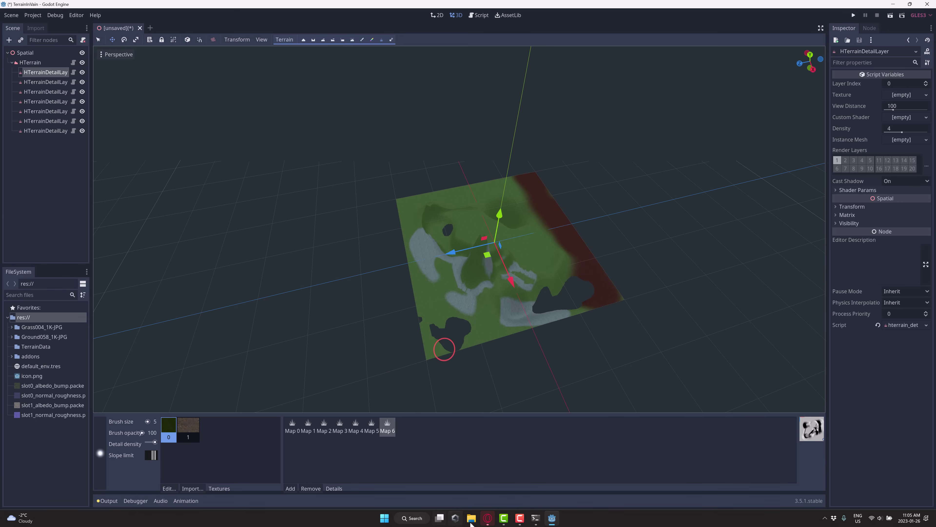
Step: Switch to the browser and review the godot_heightmap_plugin README on GitHub, including its supported Godot versions, installation and usage sections
{"action": "left_click", "coordinate": [488, 518]}
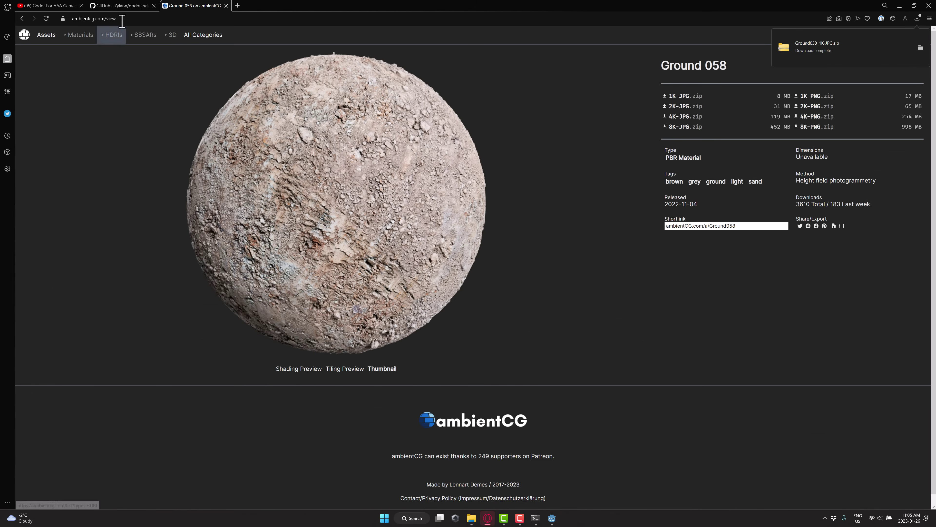
{"action": "left_click", "coordinate": [127, 6]}
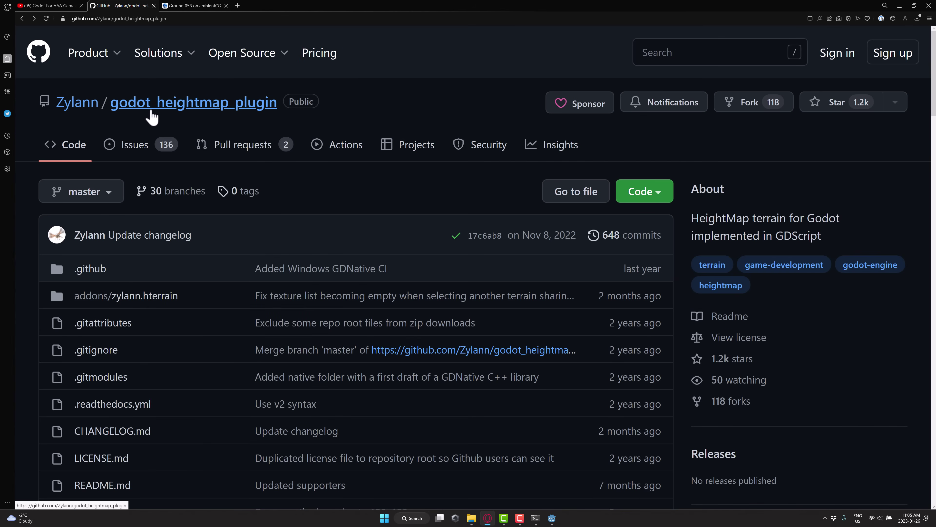
{"action": "scroll", "coordinate": [441, 269], "scroll_direction": "down", "scroll_amount": 4}
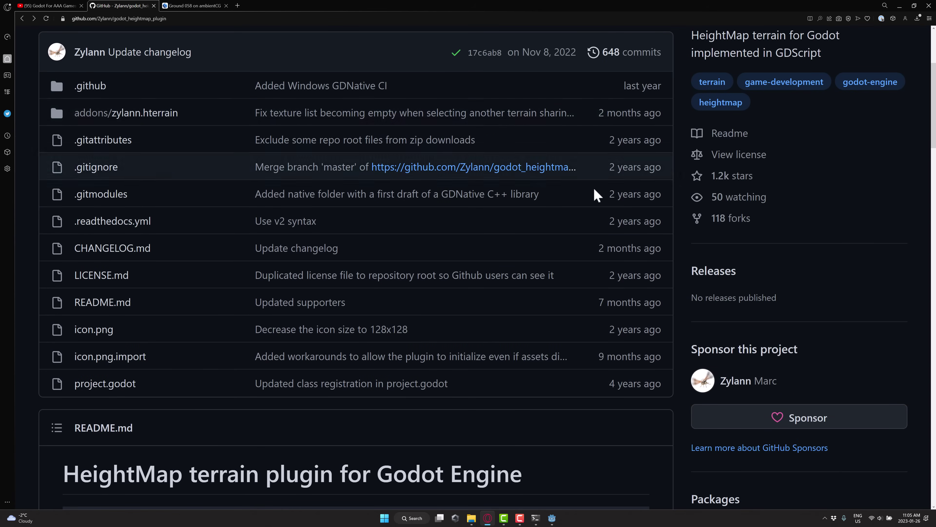
{"action": "scroll", "coordinate": [504, 255], "scroll_direction": "down", "scroll_amount": 9}
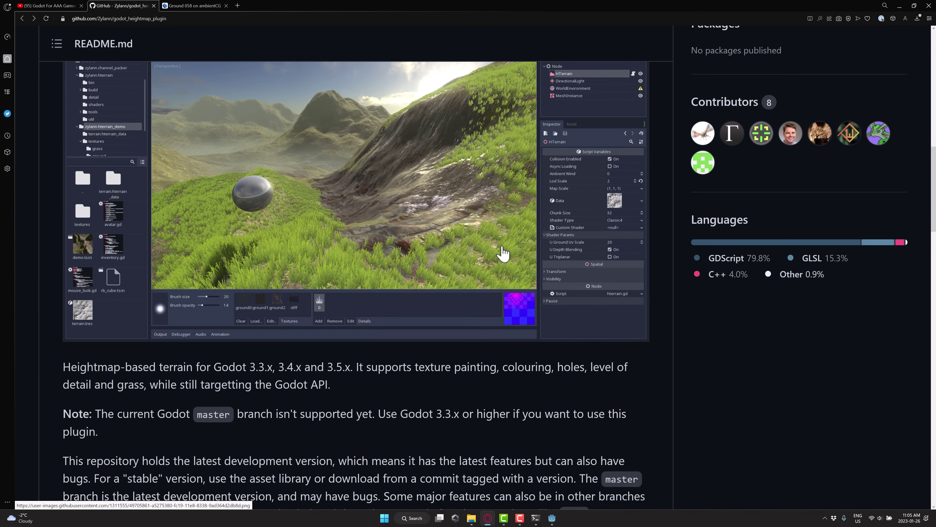
{"action": "scroll", "coordinate": [504, 253], "scroll_direction": "down", "scroll_amount": 1}
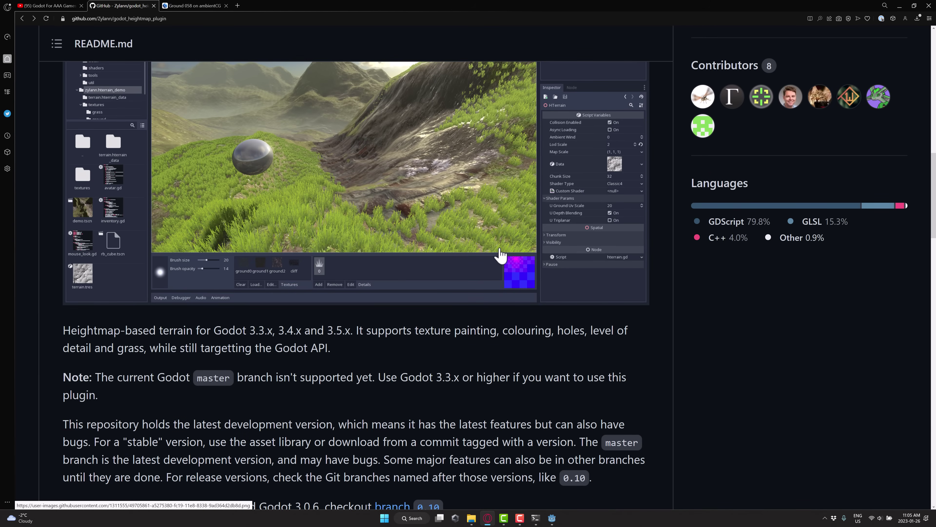
{"action": "scroll", "coordinate": [415, 244], "scroll_direction": "down", "scroll_amount": 3}
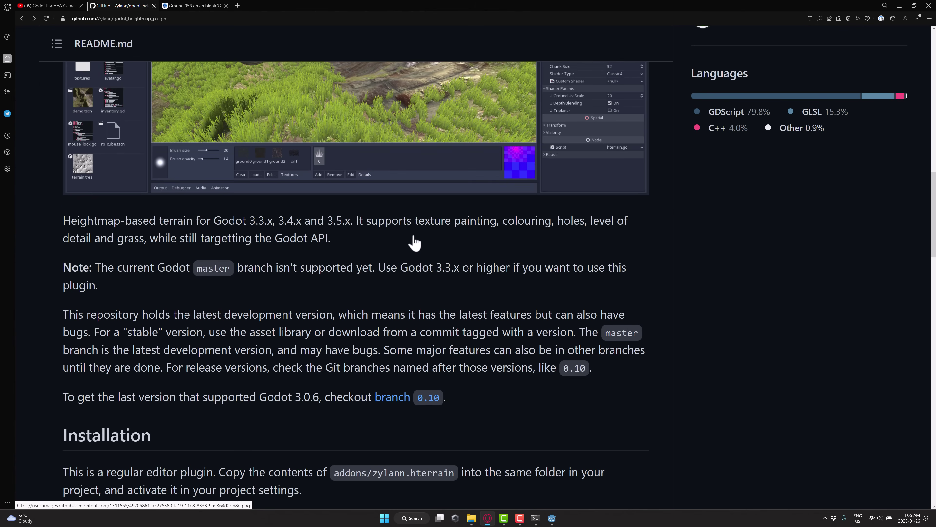
{"action": "scroll", "coordinate": [413, 244], "scroll_direction": "down", "scroll_amount": 4}
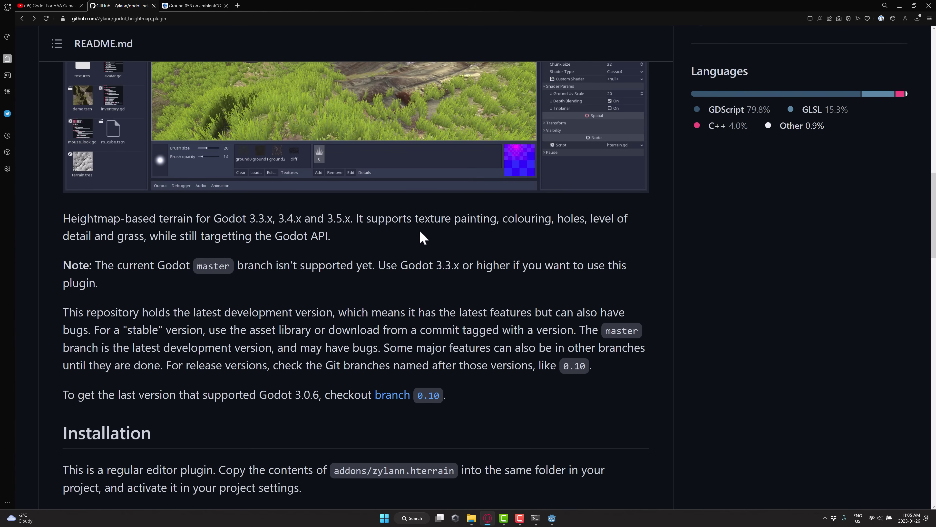
{"action": "scroll", "coordinate": [422, 236], "scroll_direction": "down", "scroll_amount": 3}
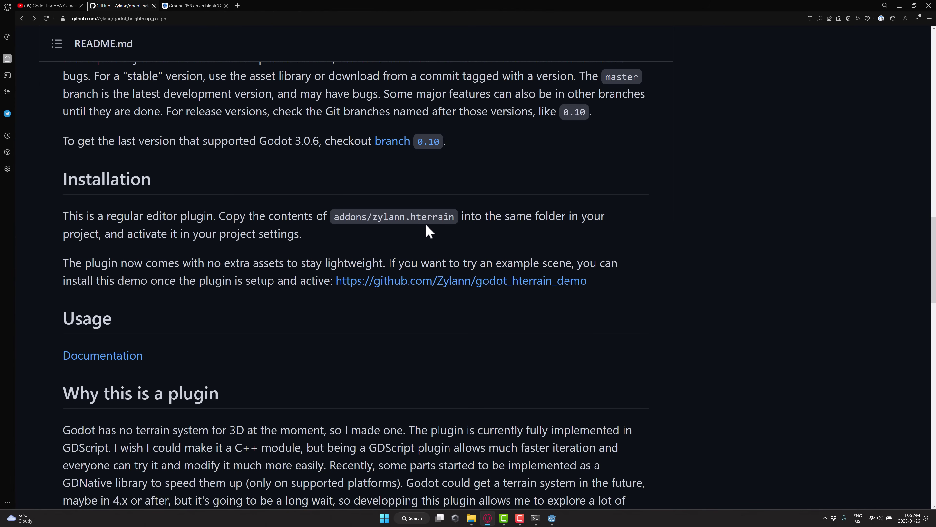
{"action": "scroll", "coordinate": [427, 225], "scroll_direction": "down", "scroll_amount": 6}
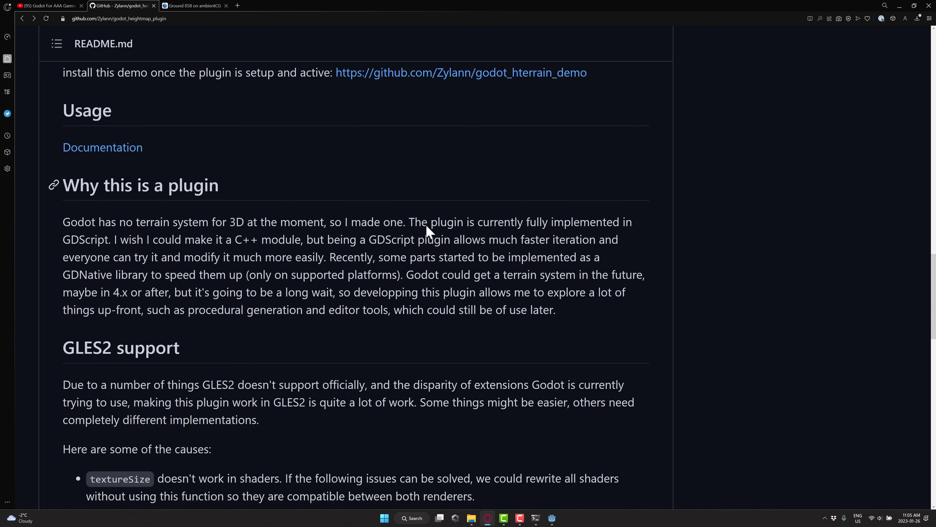
{"action": "scroll", "coordinate": [427, 225], "scroll_direction": "down", "scroll_amount": 3}
{"action": "scroll", "coordinate": [427, 177], "scroll_direction": "up", "scroll_amount": 5}
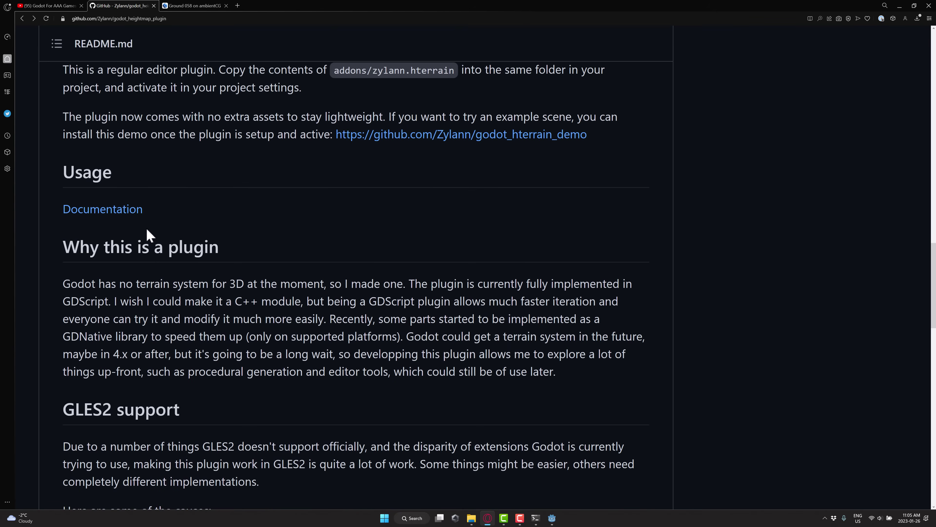
Step: Open the HTerrain plugin documentation and view the Painting details and Shading options sections under Detail layers
{"action": "left_click", "coordinate": [127, 211]}
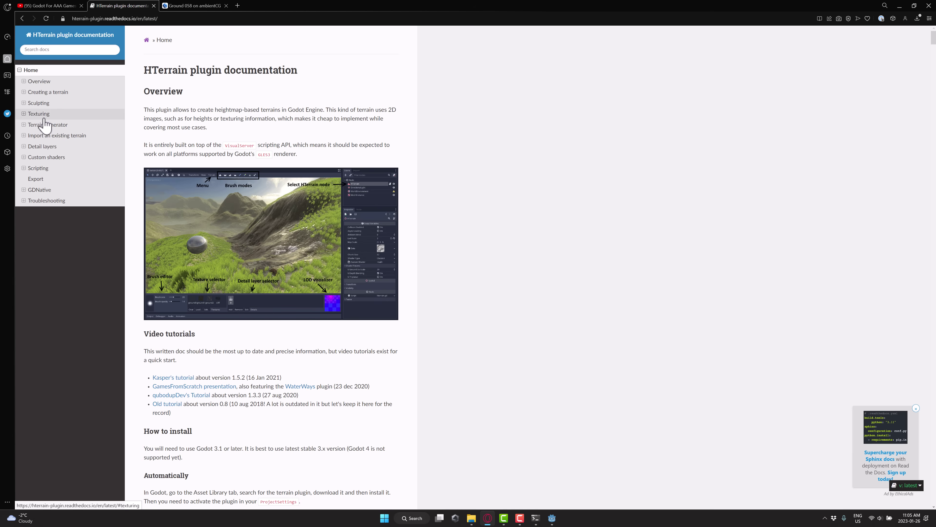
{"action": "left_click", "coordinate": [37, 146]}
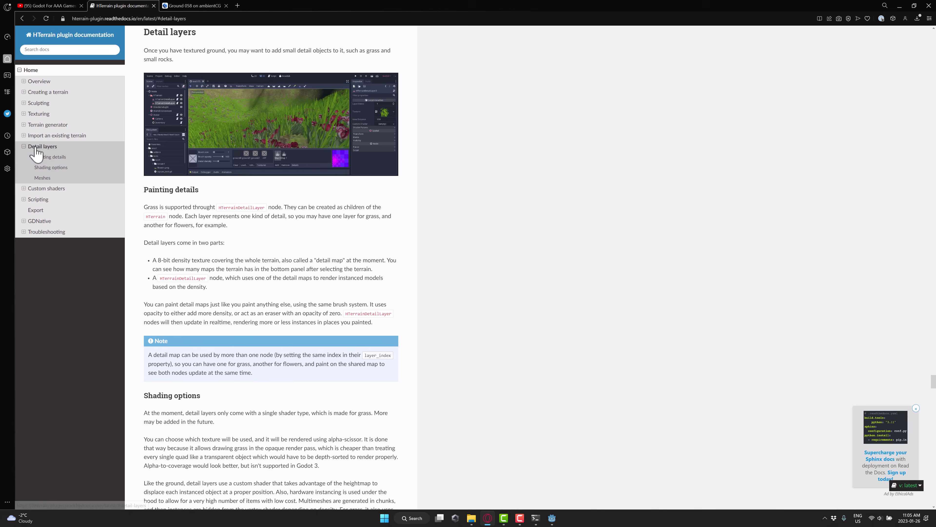
{"action": "left_click", "coordinate": [44, 156]}
{"action": "left_click", "coordinate": [48, 167]}
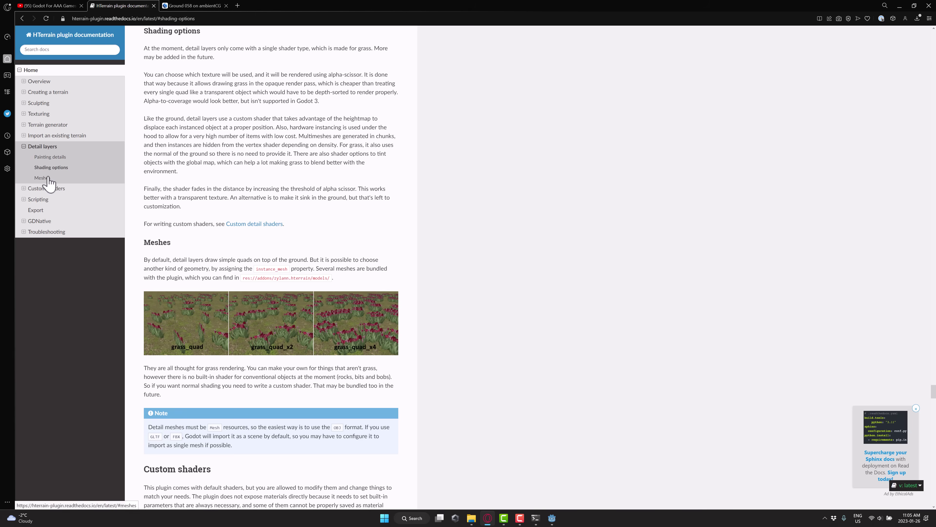
Step: Review the documentation's Meshes section and the Custom shaders section, covering ground shaders, grass shaders and Lookdev
{"action": "left_click", "coordinate": [43, 178]}
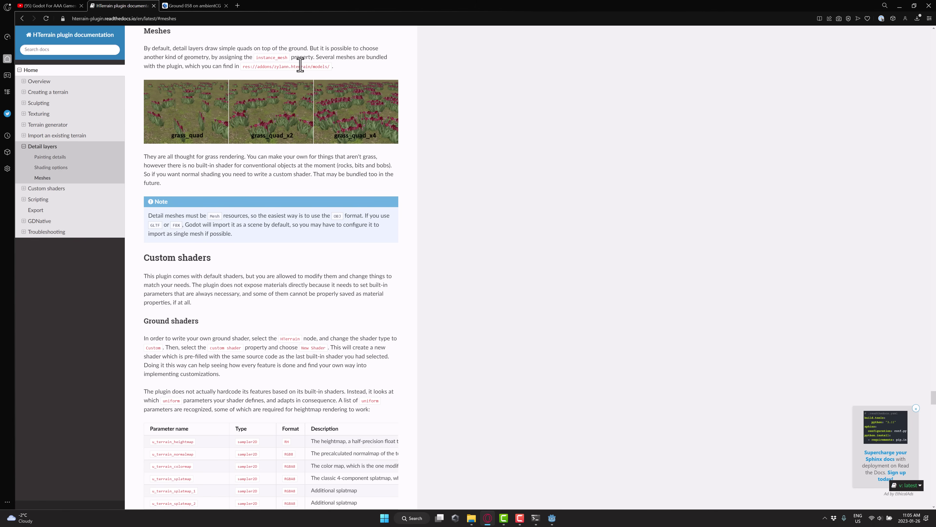
{"action": "left_click", "coordinate": [39, 190]}
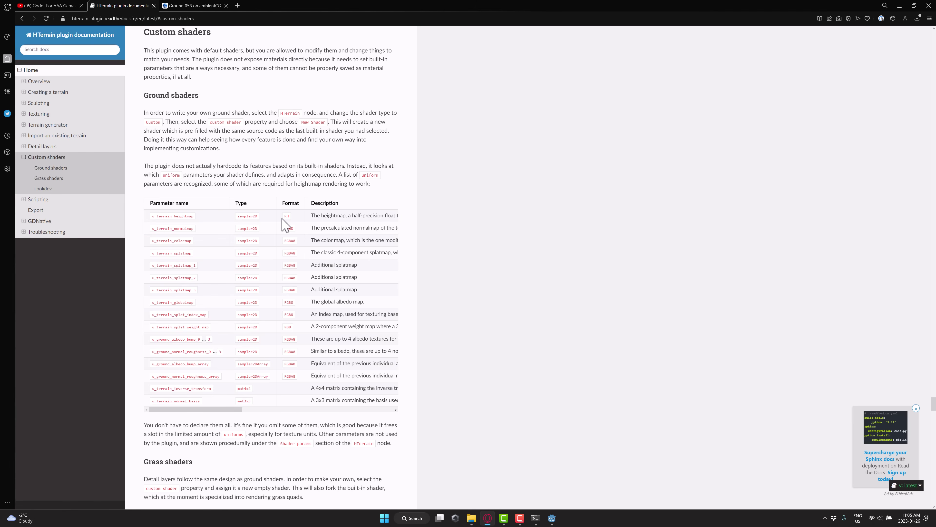
{"action": "scroll", "coordinate": [286, 225], "scroll_direction": "down", "scroll_amount": 4}
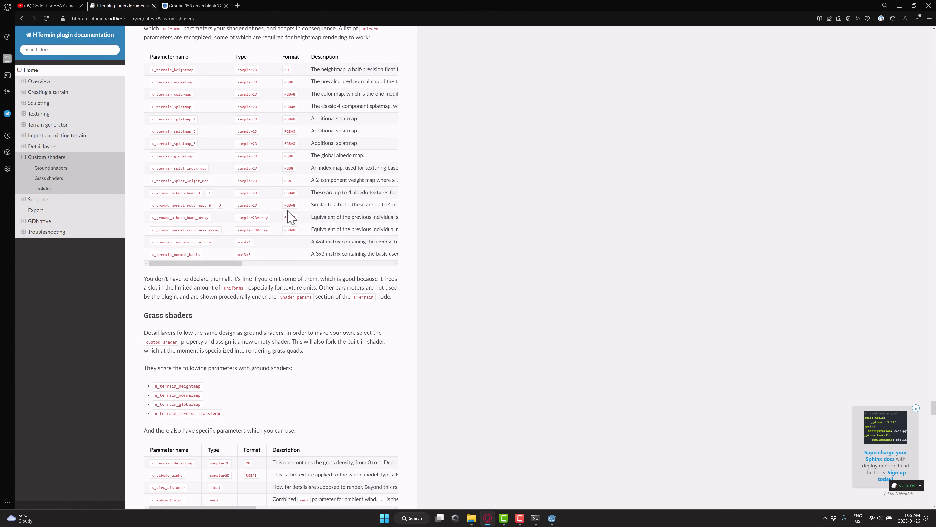
{"action": "scroll", "coordinate": [288, 212], "scroll_direction": "down", "scroll_amount": 15}
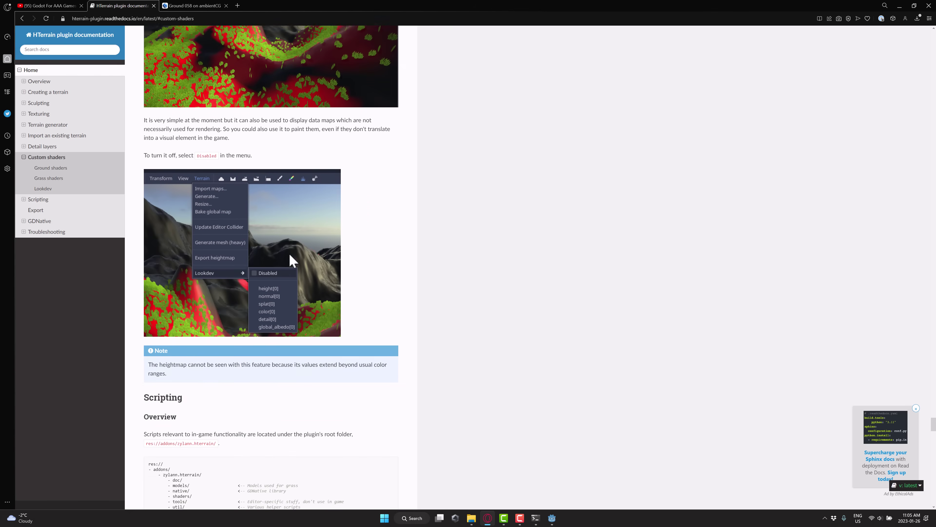
Step: Skim the Scripting and Troubleshooting sections, and look back at the texturing topics on tiling reduction, triplanar mapping and depth blending
{"action": "scroll", "coordinate": [289, 255], "scroll_direction": "down", "scroll_amount": 20}
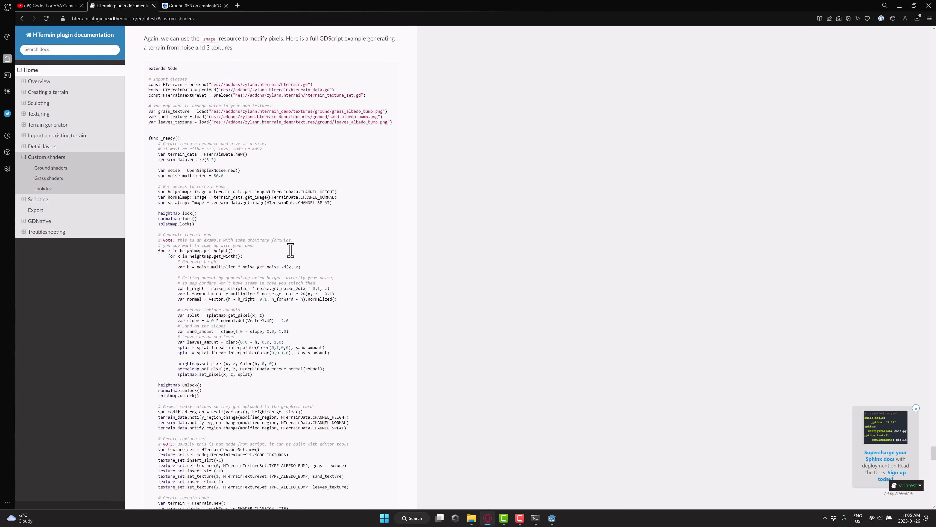
{"action": "scroll", "coordinate": [291, 250], "scroll_direction": "down", "scroll_amount": 20}
{"action": "scroll", "coordinate": [291, 250], "scroll_direction": "up", "scroll_amount": 20}
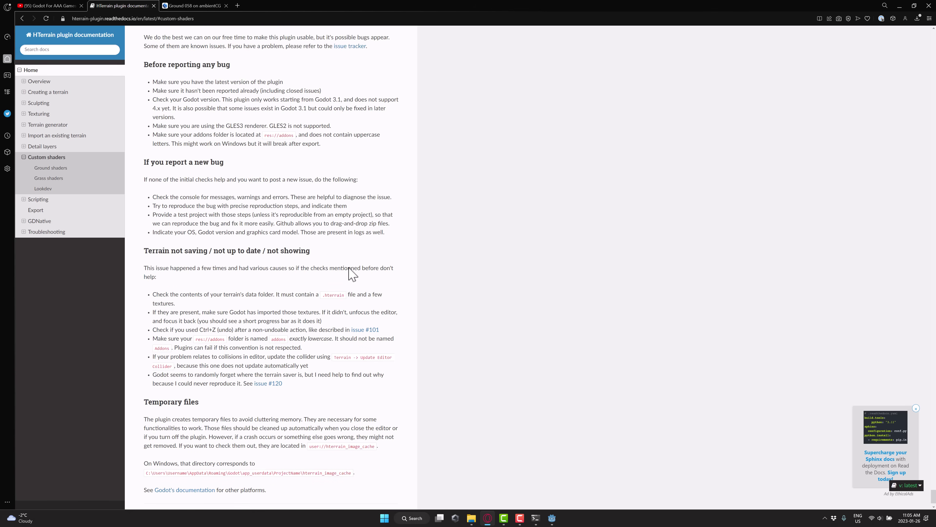
{"action": "scroll", "coordinate": [350, 266], "scroll_direction": "down", "scroll_amount": 20}
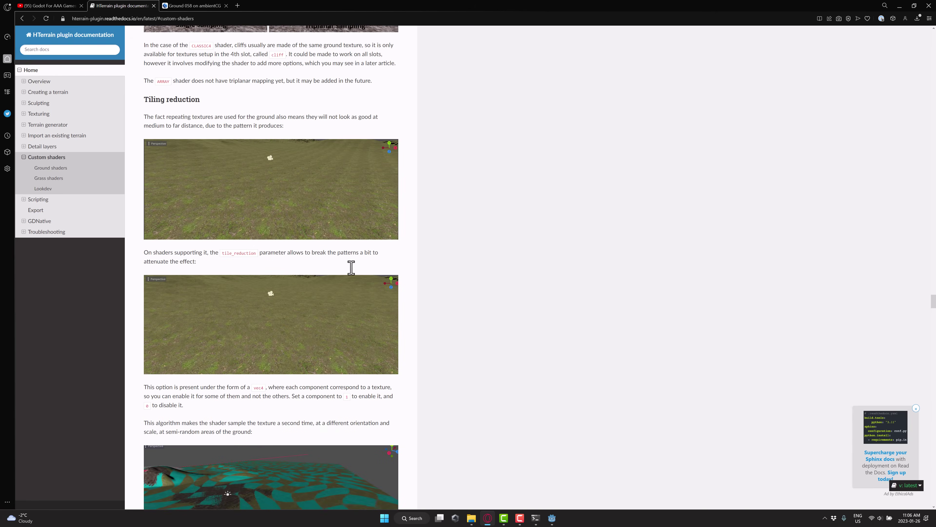
{"action": "scroll", "coordinate": [321, 257], "scroll_direction": "up", "scroll_amount": 10}
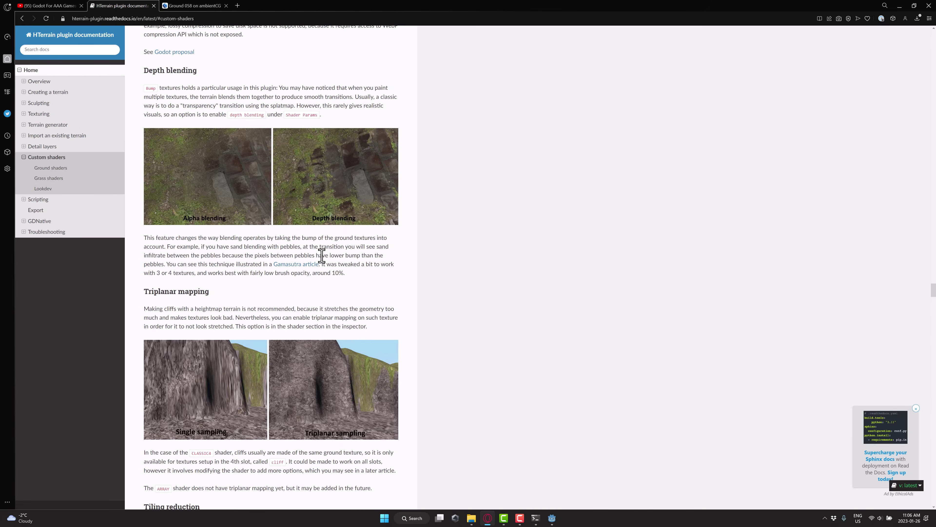